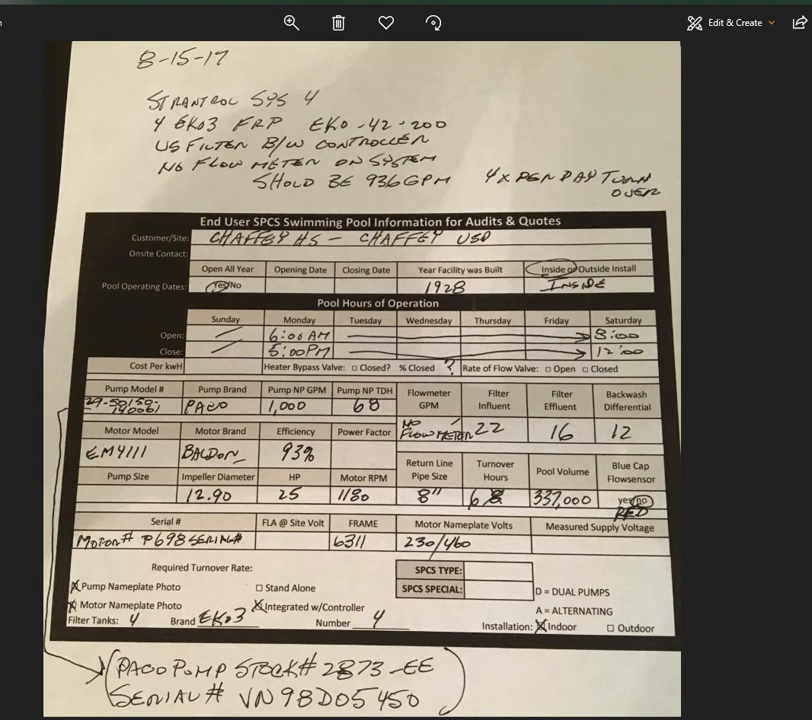
# Switch to the Excel data collection form and enter Chaffey HS as the customer/site and Pool Circulation Pump as the pump name
pyautogui.hotkey('alt', 'Tab')
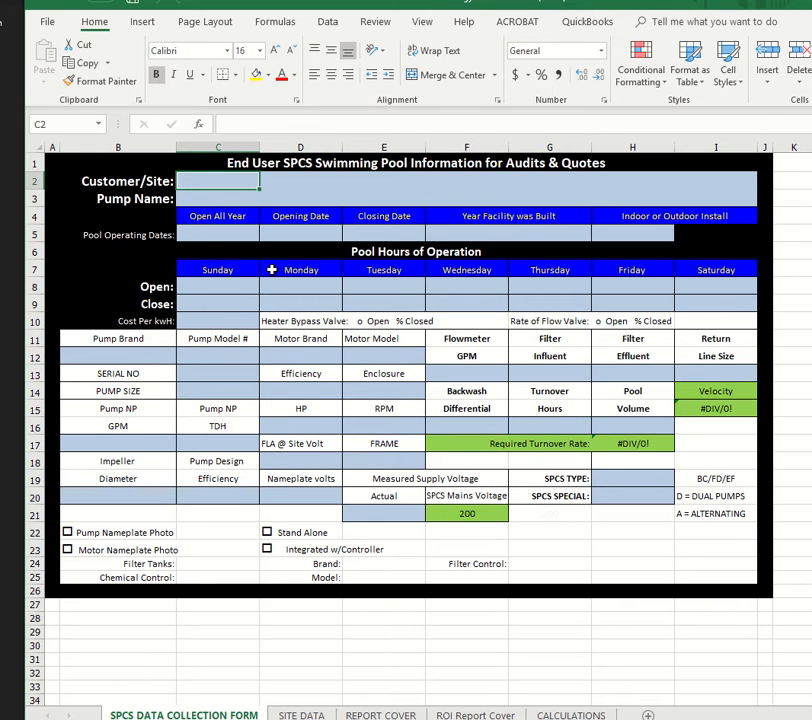
pyautogui.write('C')
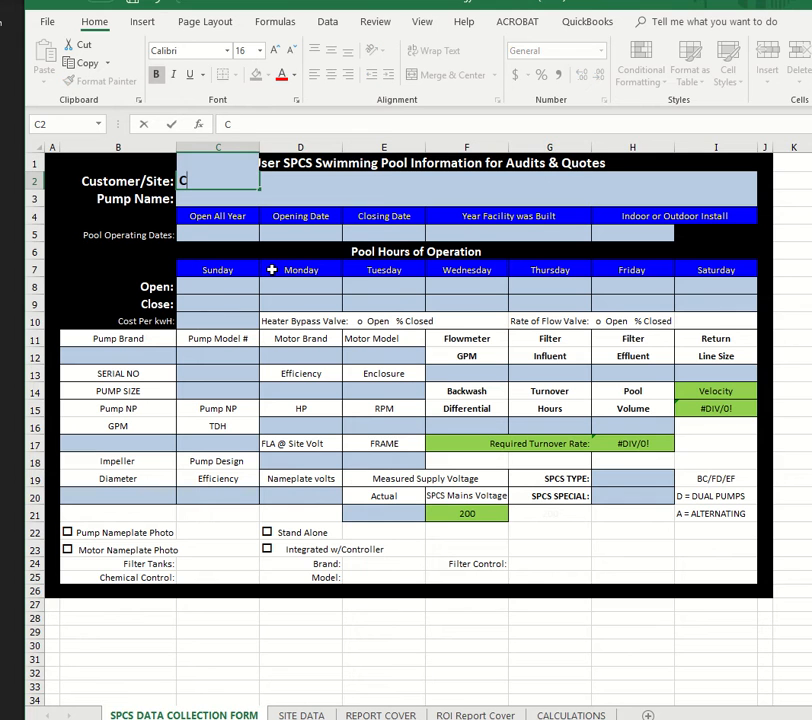
pyautogui.write('haffey HS')
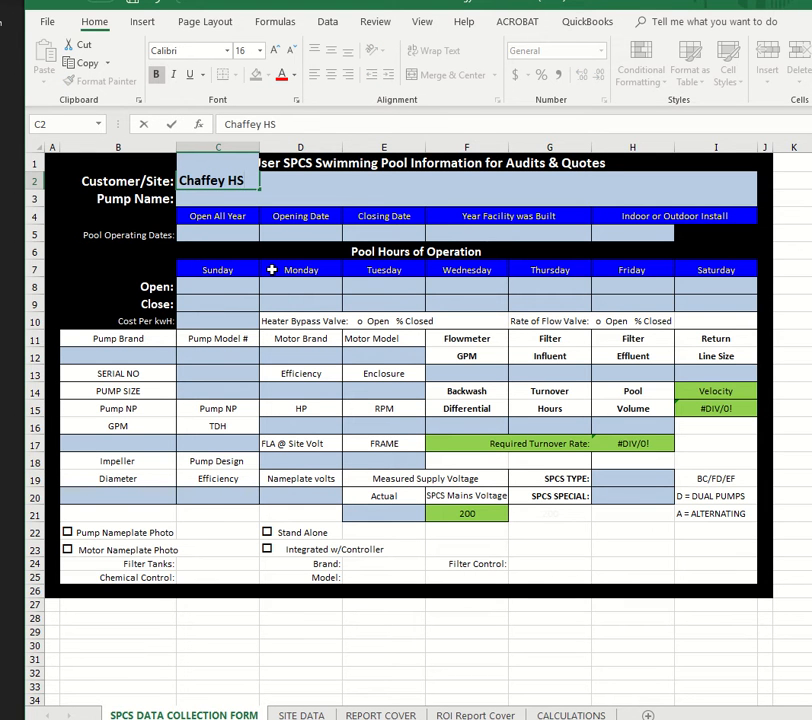
pyautogui.press('Return')
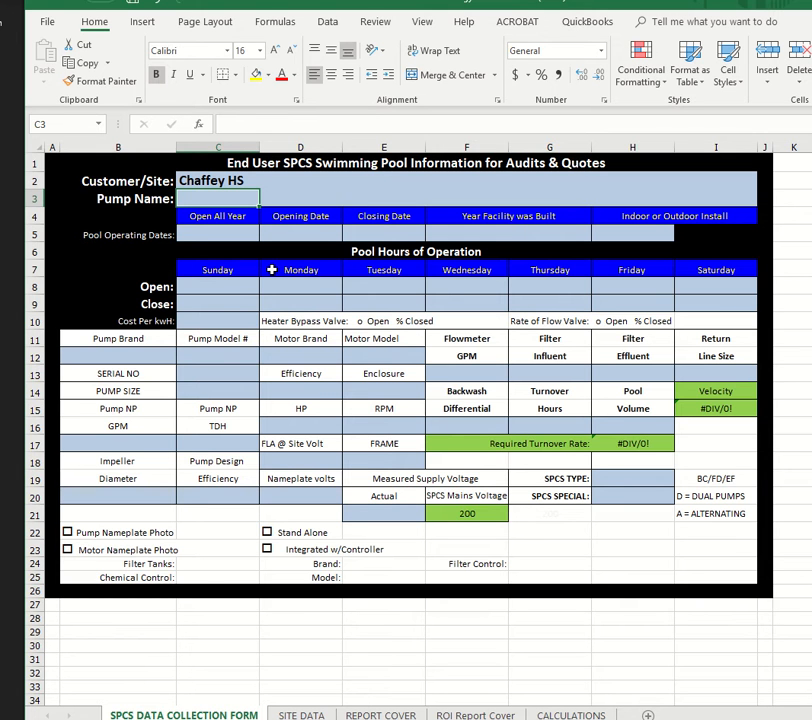
pyautogui.write('Pool Ci')
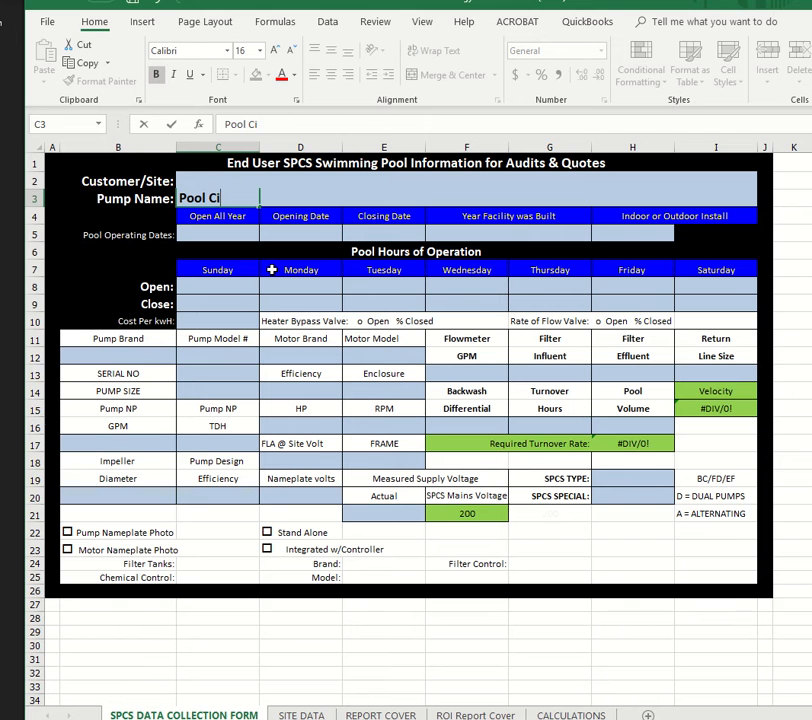
pyautogui.write('rculation Pump')
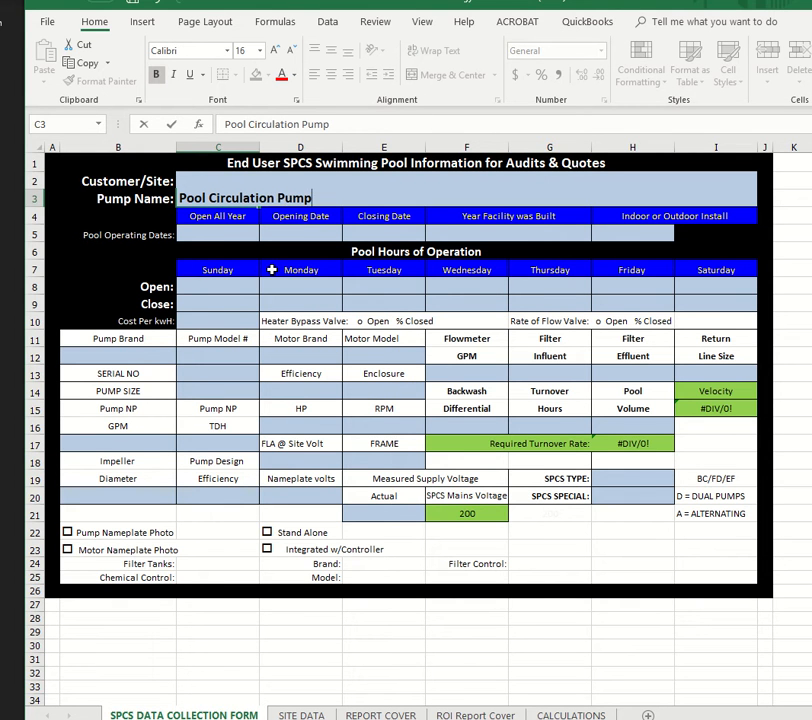
# Fill in the pool operating dates with YES for Open All Year, opening date 1-1 and closing date 12-31
pyautogui.click(223, 232)
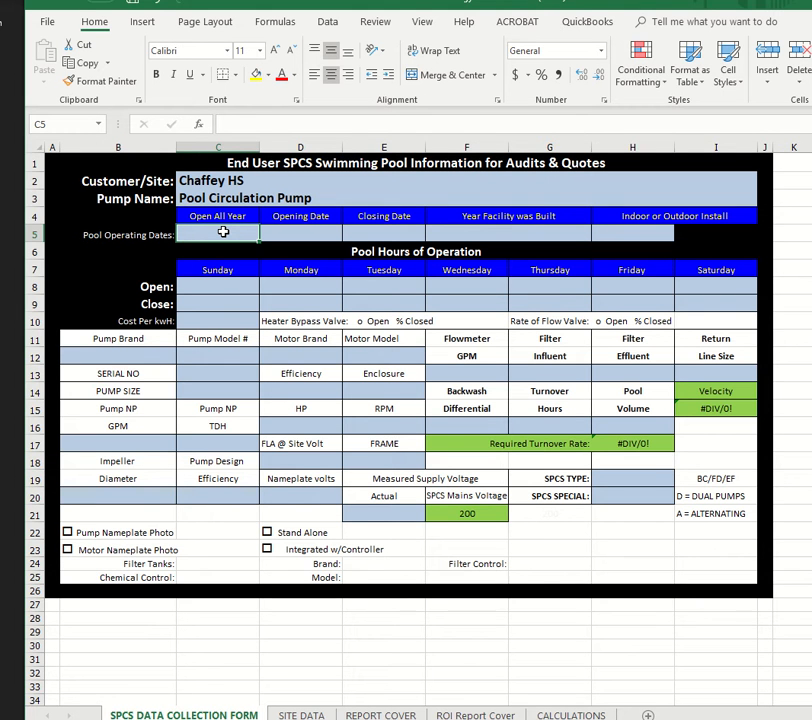
pyautogui.write('YES')
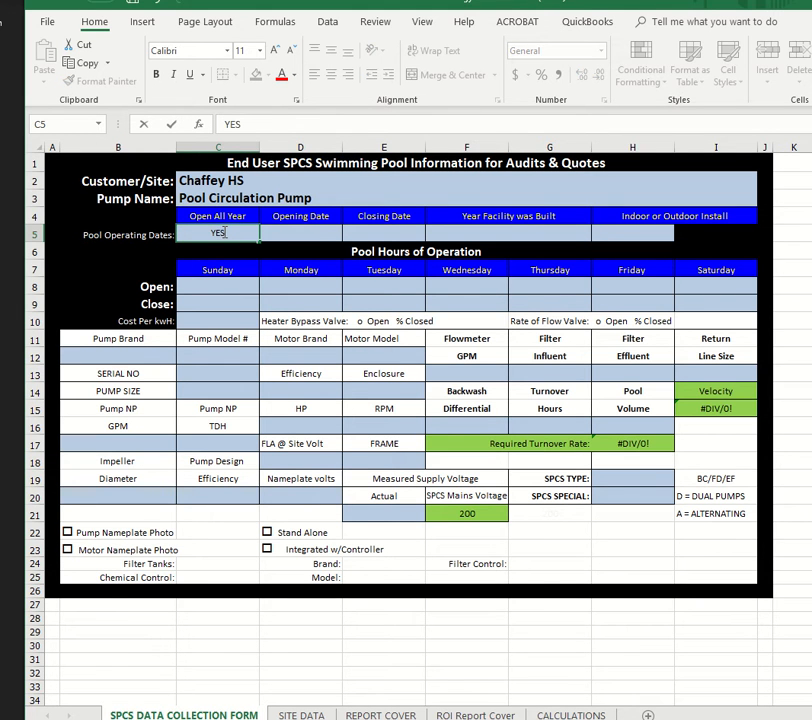
pyautogui.press('Tab')
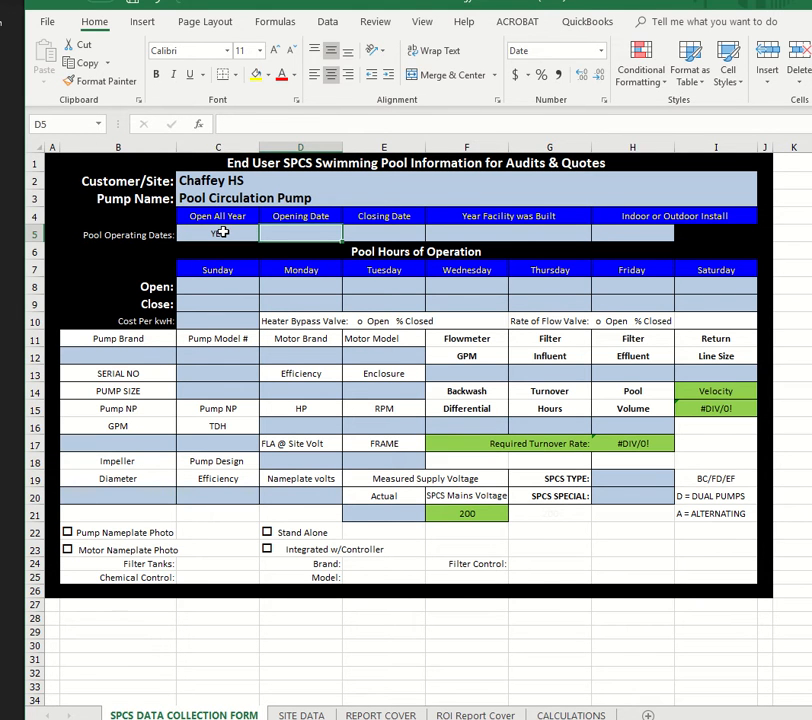
pyautogui.write('1-1')
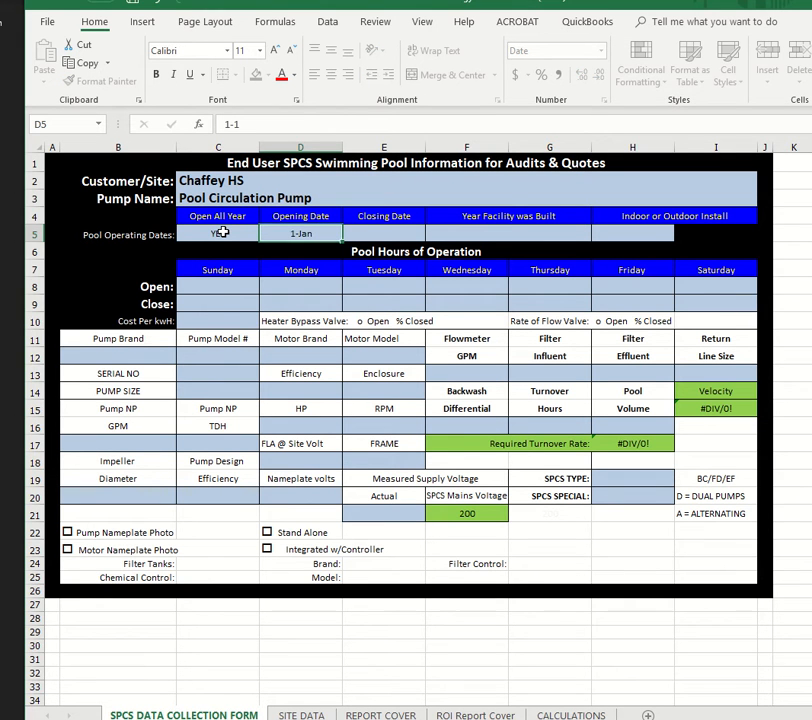
pyautogui.press('Tab')
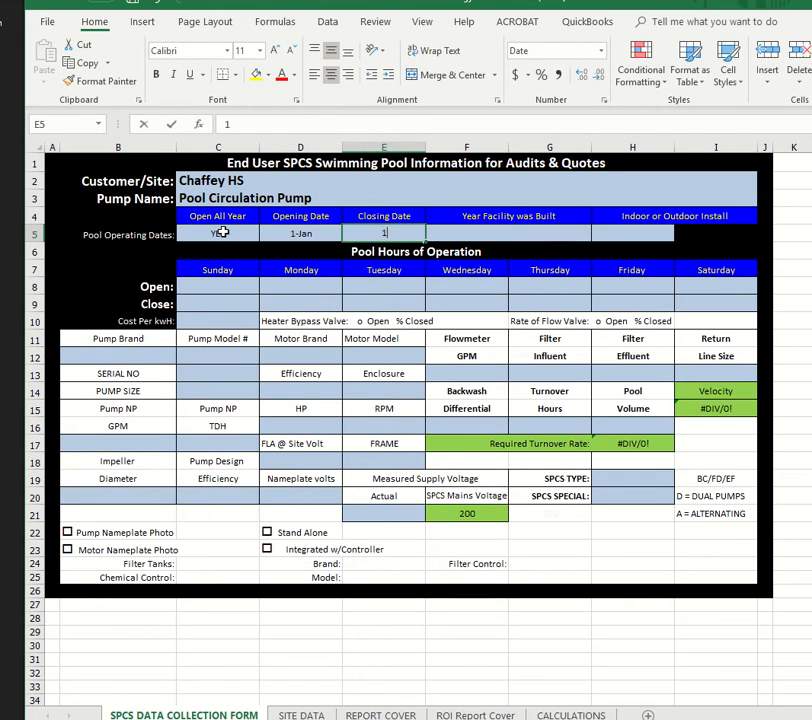
pyautogui.write('12-31')
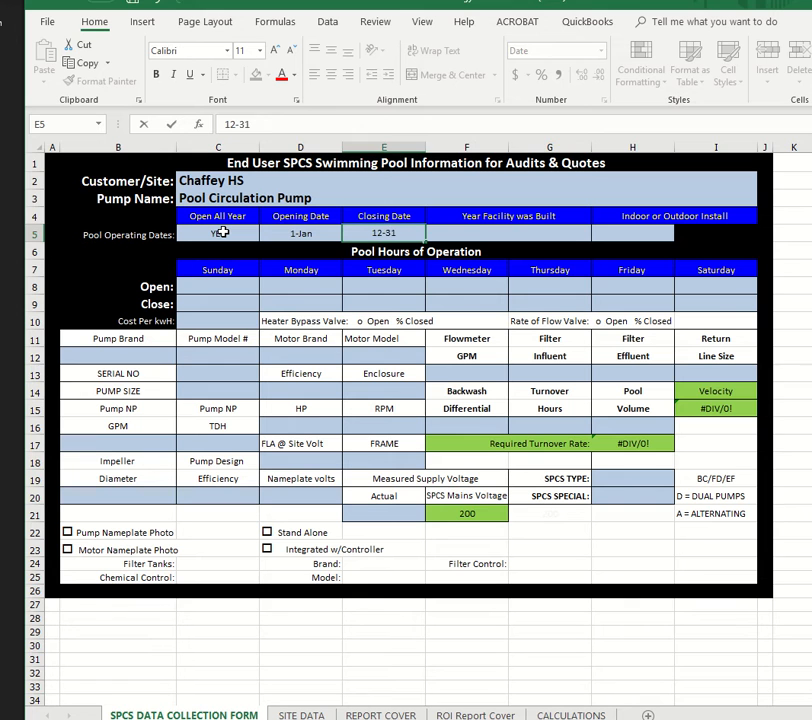
pyautogui.press('Tab')
# Enter 2008 in G5 as the year the facility was built and "Indoor or Outdoor Install" in the install cell H5
pyautogui.press('Tab')
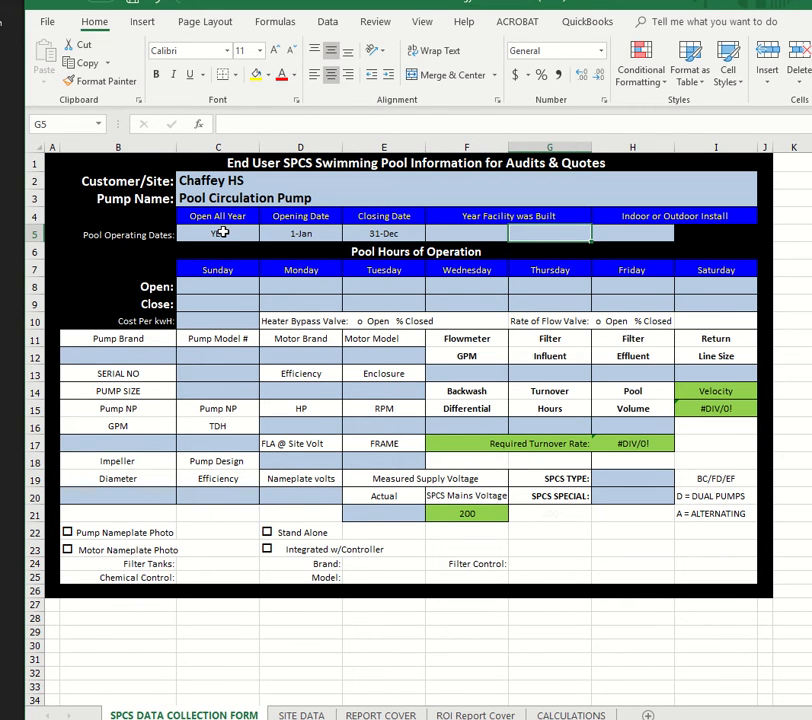
pyautogui.write('2008')
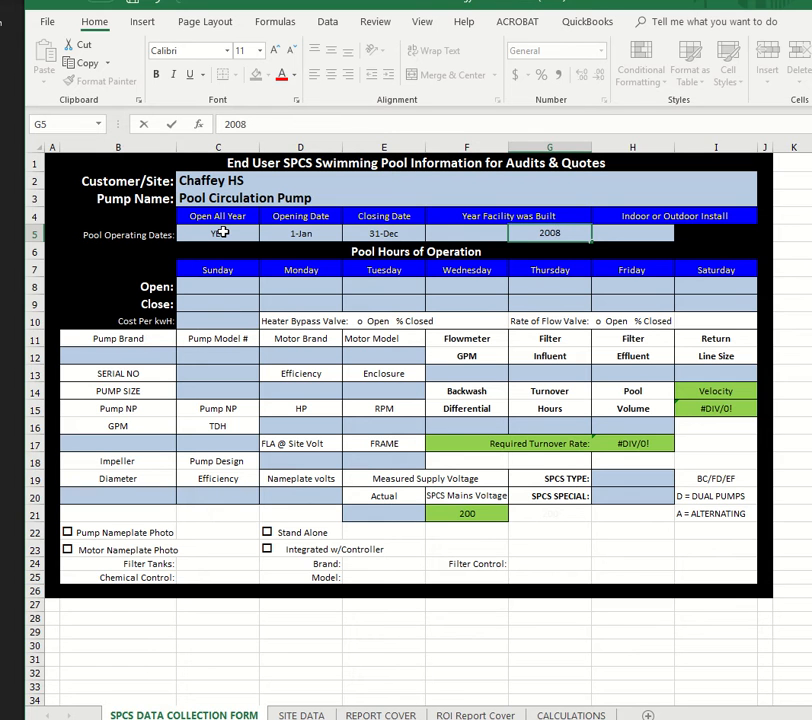
pyautogui.press('Tab')
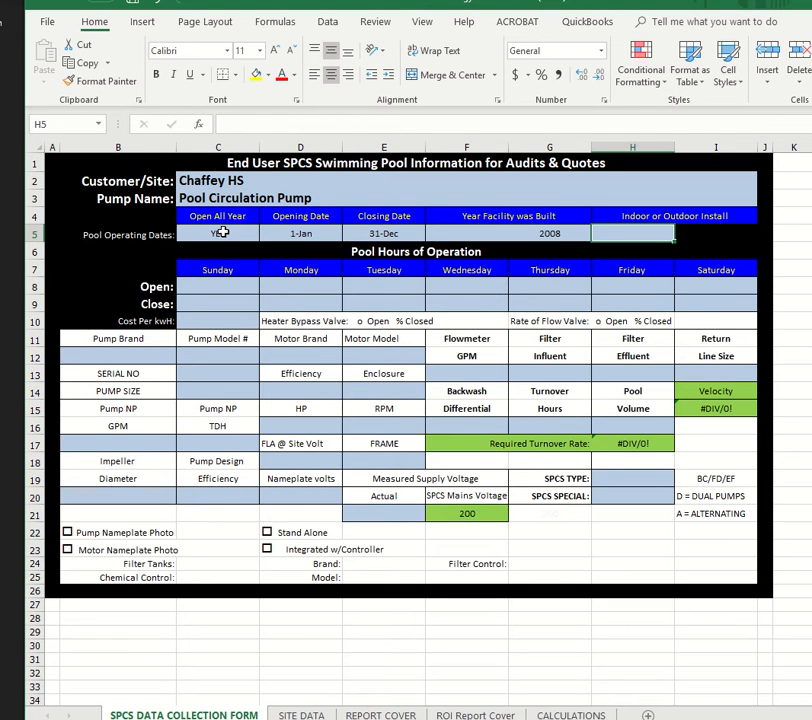
pyautogui.write('Indoor or Outdoor Install')
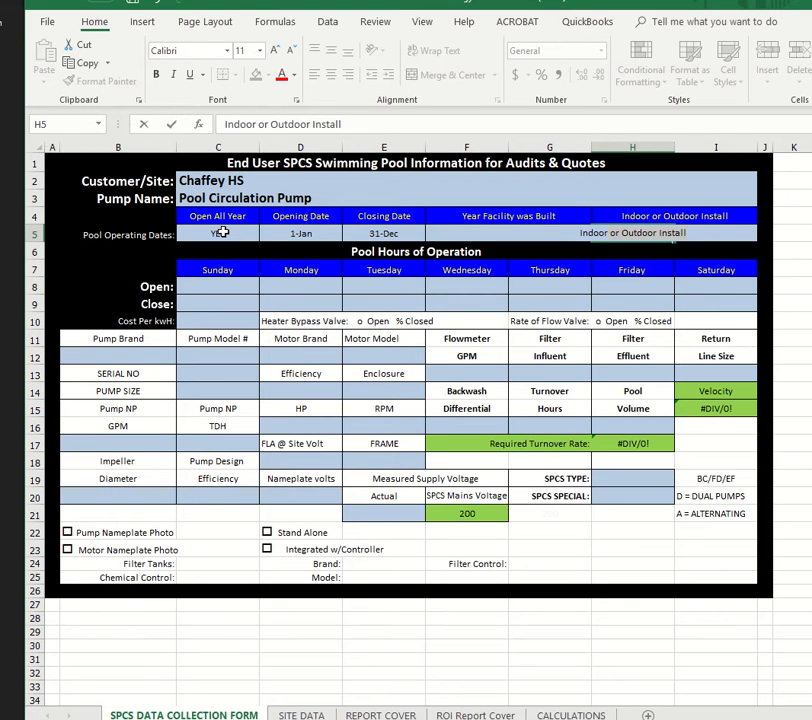
pyautogui.press('Return')
# Set Sunday's opening time to 8:00:00 AM and copy it to Sunday's closing time
pyautogui.click(209, 289)
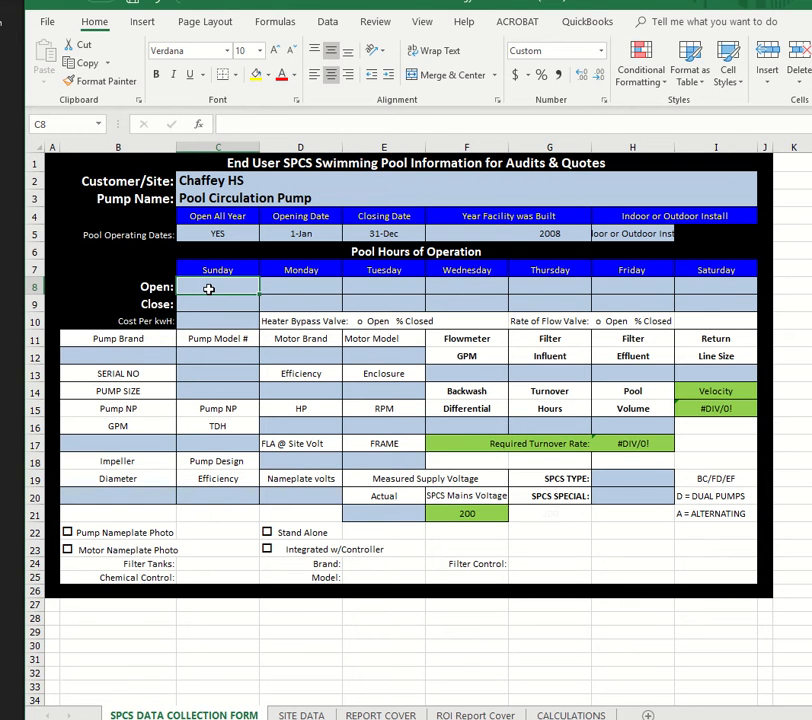
pyautogui.write('8:0')
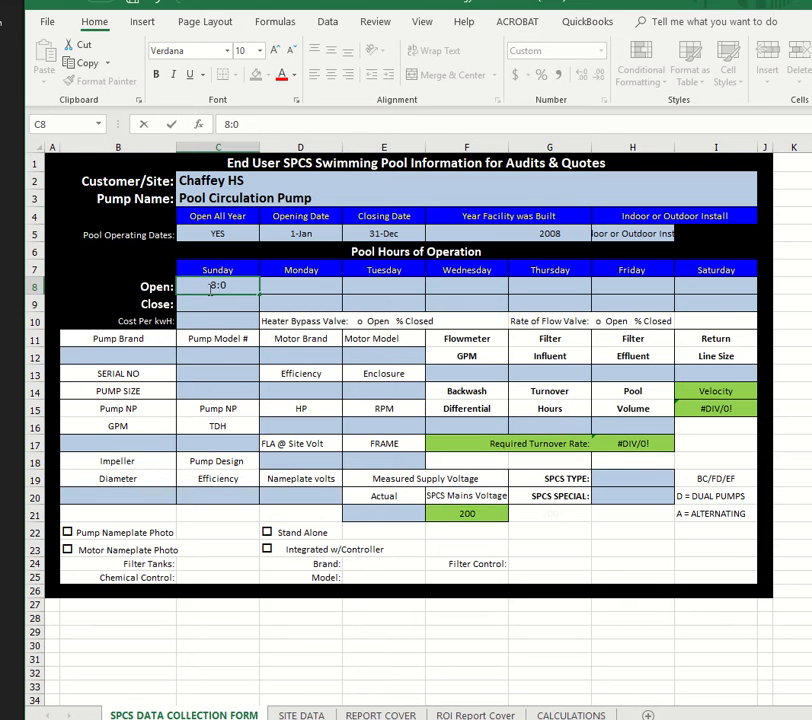
pyautogui.write('0:00 AM')
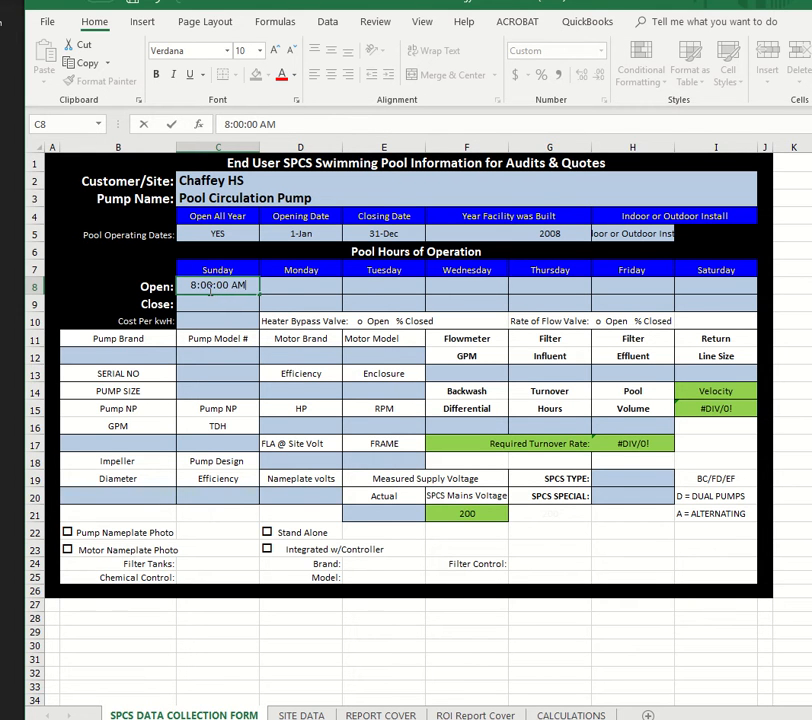
pyautogui.press('Return')
pyautogui.click(209, 288)
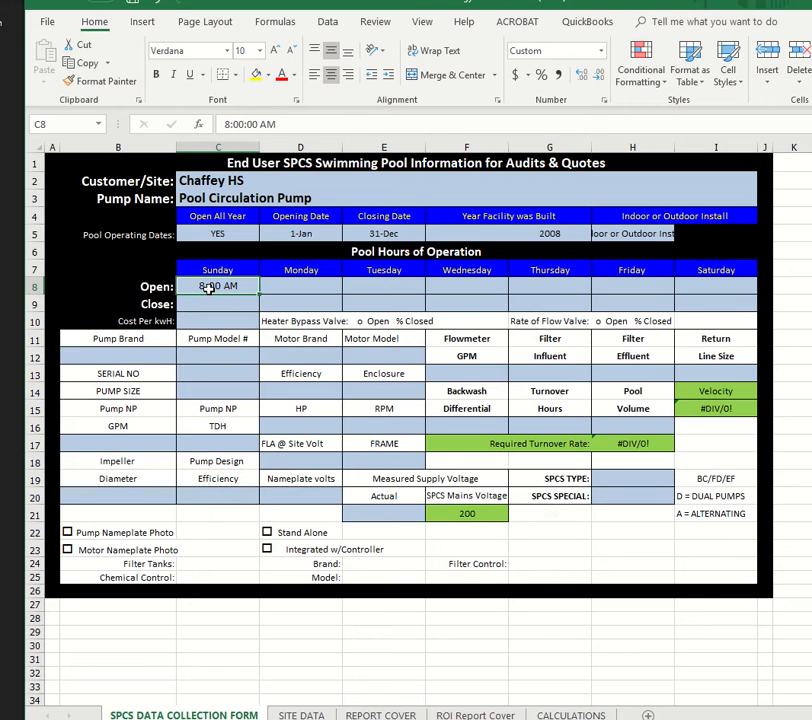
pyautogui.hotkey('ctrl', 'c')
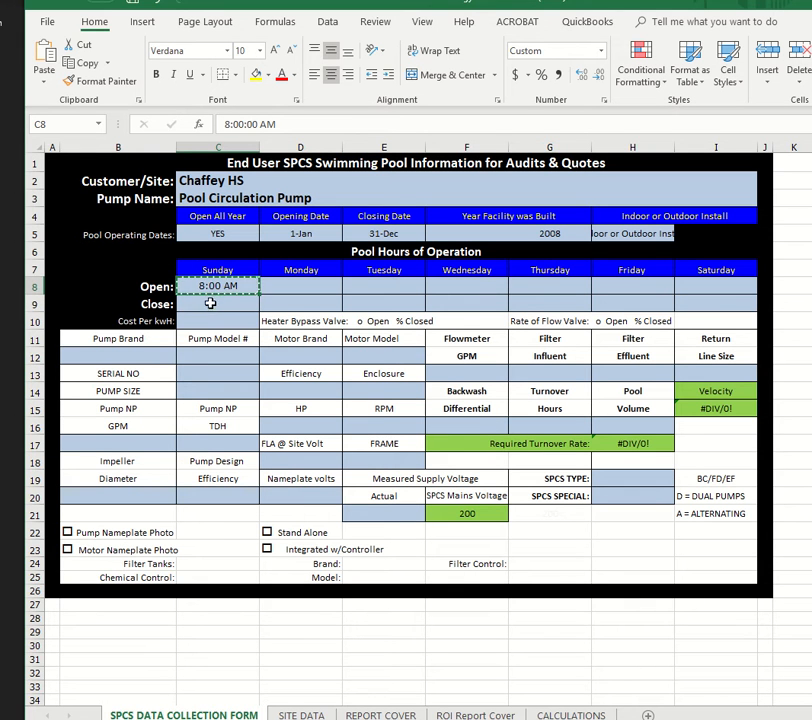
pyautogui.click(213, 302)
pyautogui.hotkey('ctrl', 'v')
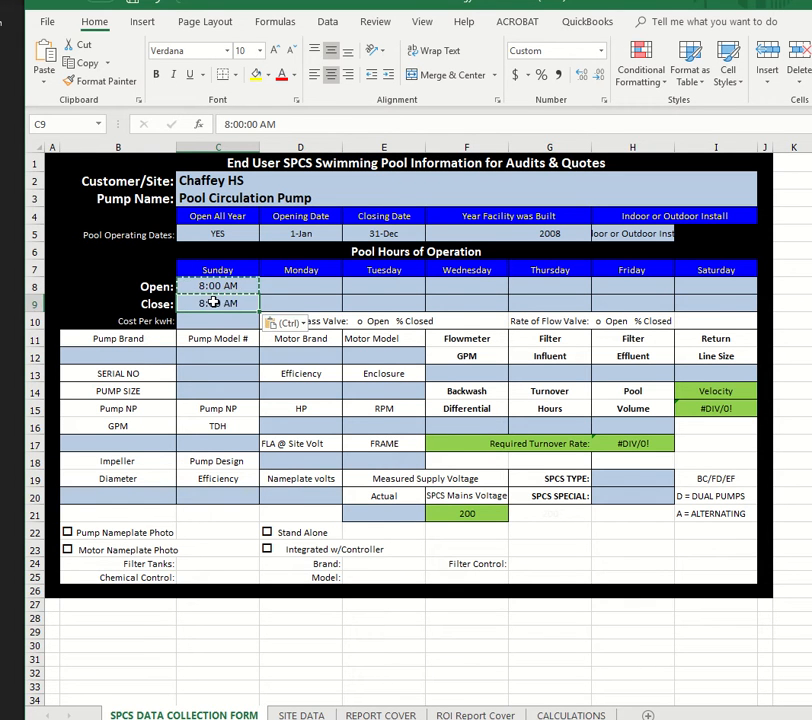
# Copy Sunday's opening time to Monday's opening cell and change it to 6:00:00 AM
pyautogui.click(296, 286)
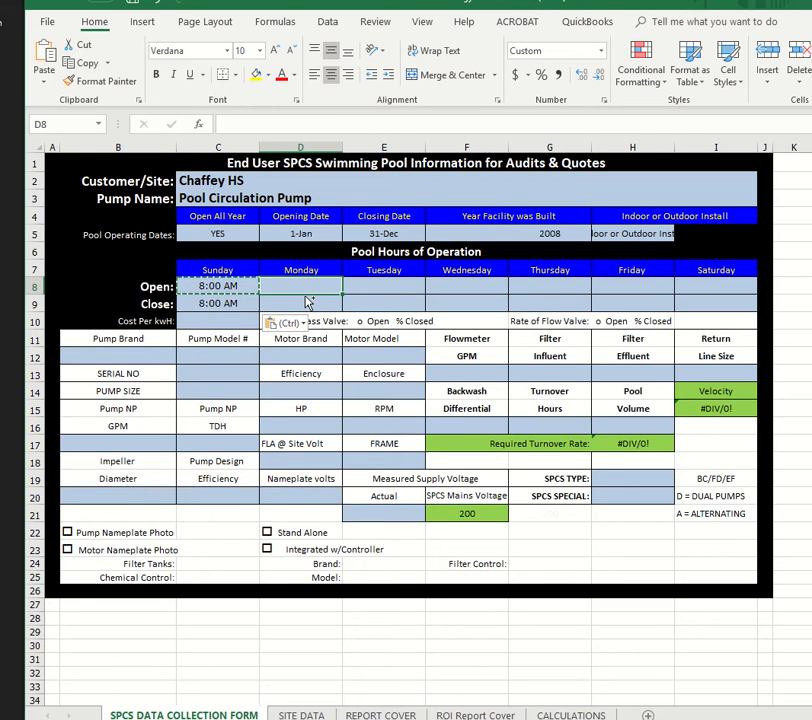
pyautogui.hotkey('ctrl', 'v')
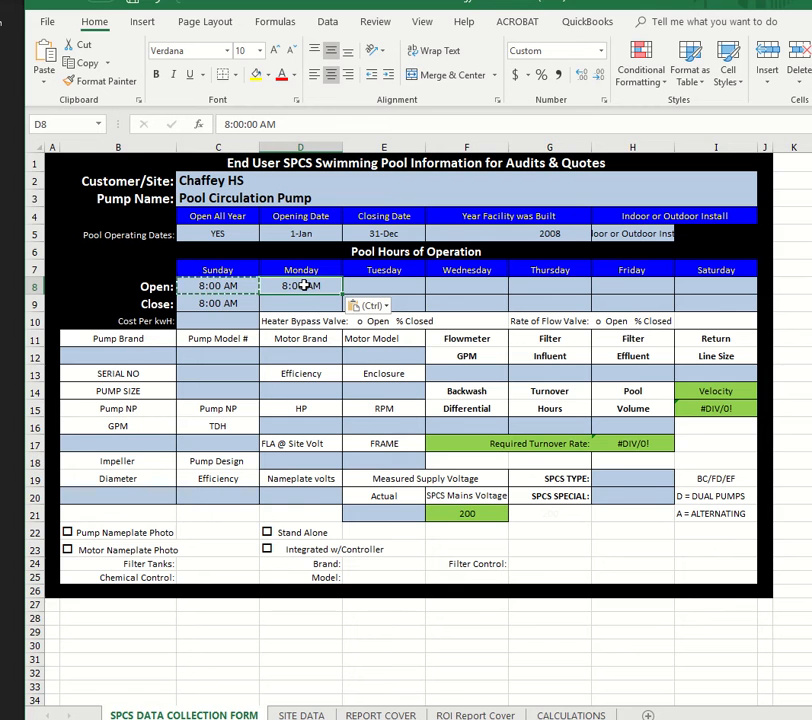
pyautogui.click(227, 124)
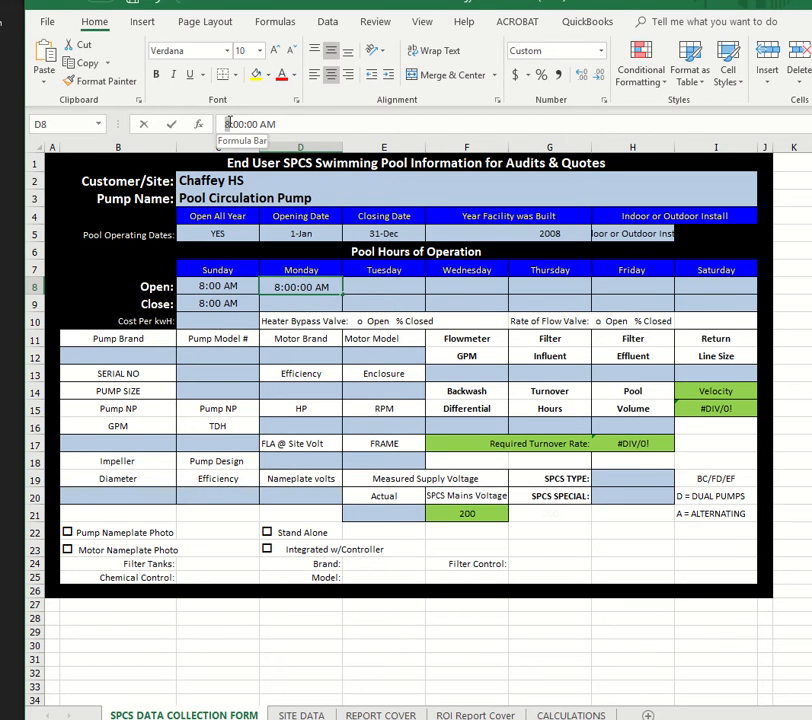
pyautogui.press('Delete')
pyautogui.write('6')
pyautogui.click(292, 302)
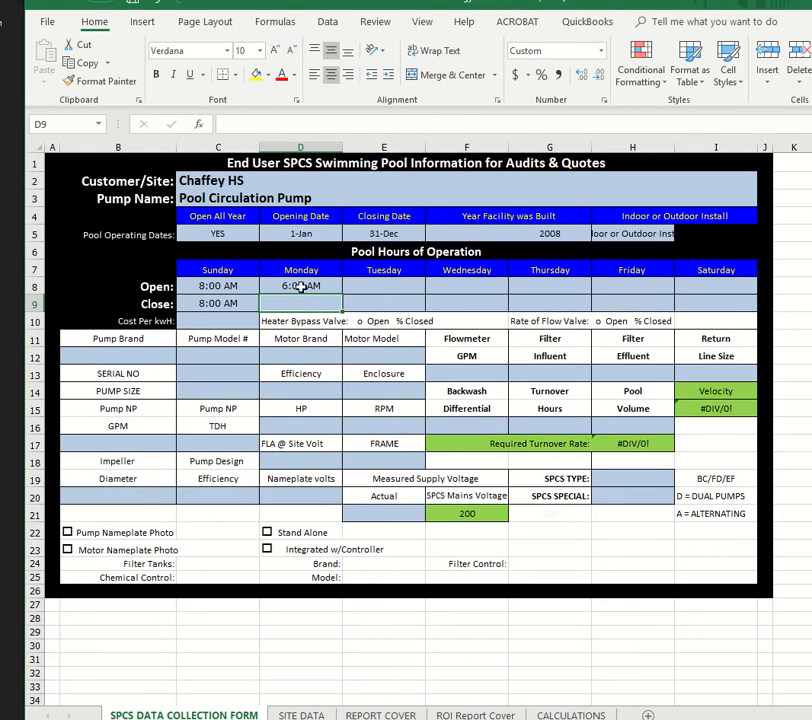
# Copy Monday's opening time to Monday's closing cell and change it to 5:00:00 PM
pyautogui.click(302, 289)
pyautogui.hotkey('ctrl', 'c')
pyautogui.click(298, 302)
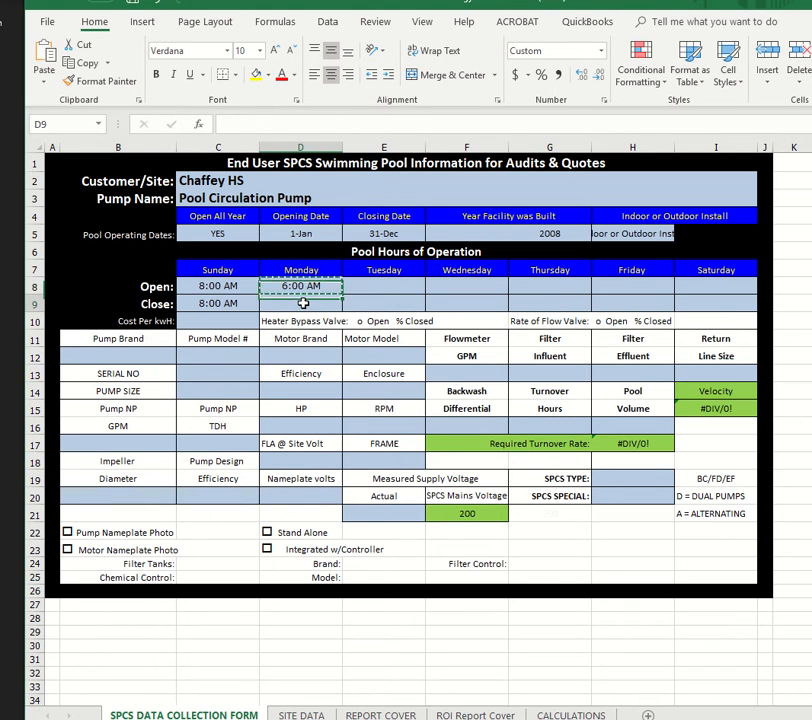
pyautogui.hotkey('ctrl', 'v')
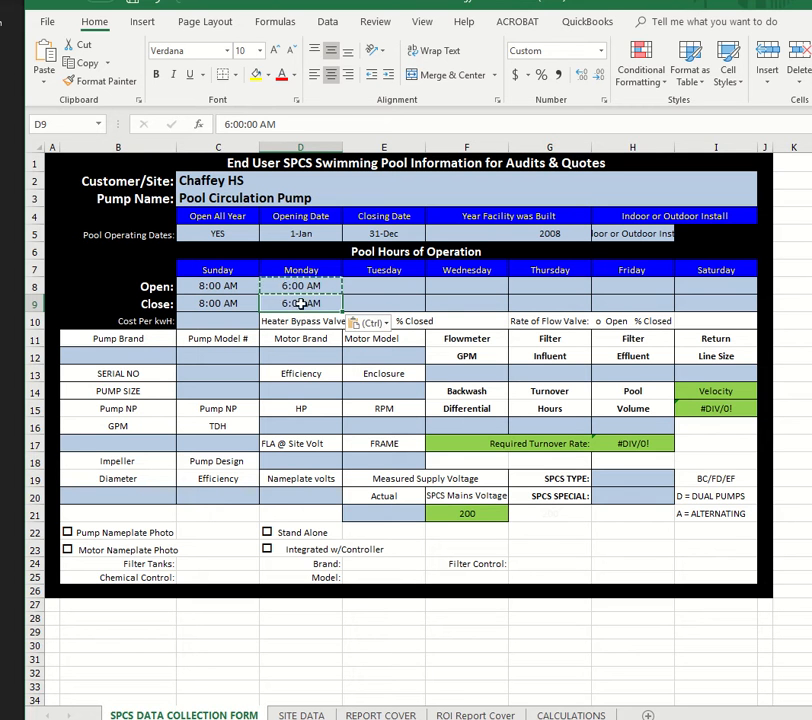
pyautogui.moveTo(224, 124); pyautogui.dragTo(231, 122)
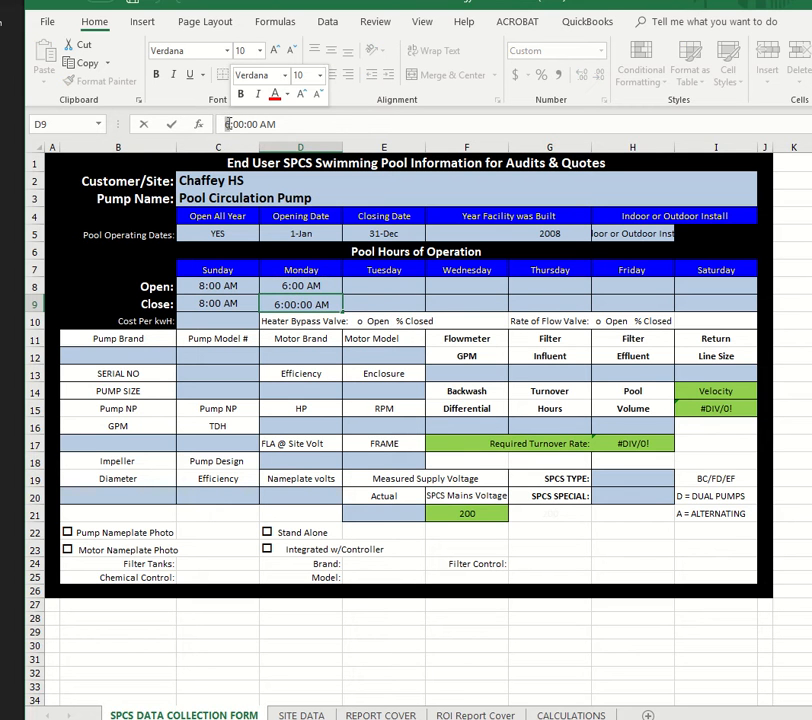
pyautogui.write('5')
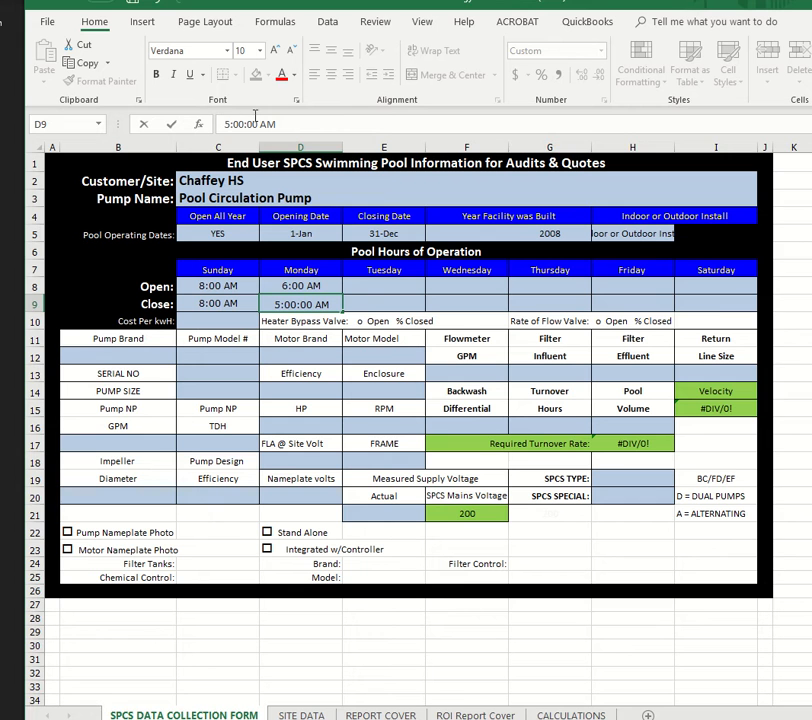
pyautogui.moveTo(261, 124); pyautogui.dragTo(267, 124)
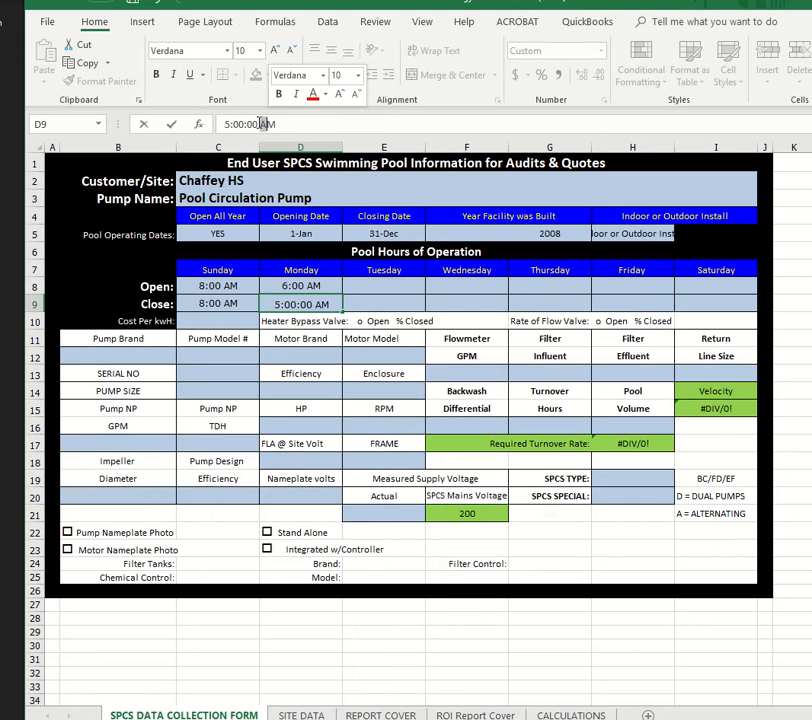
pyautogui.write('P')
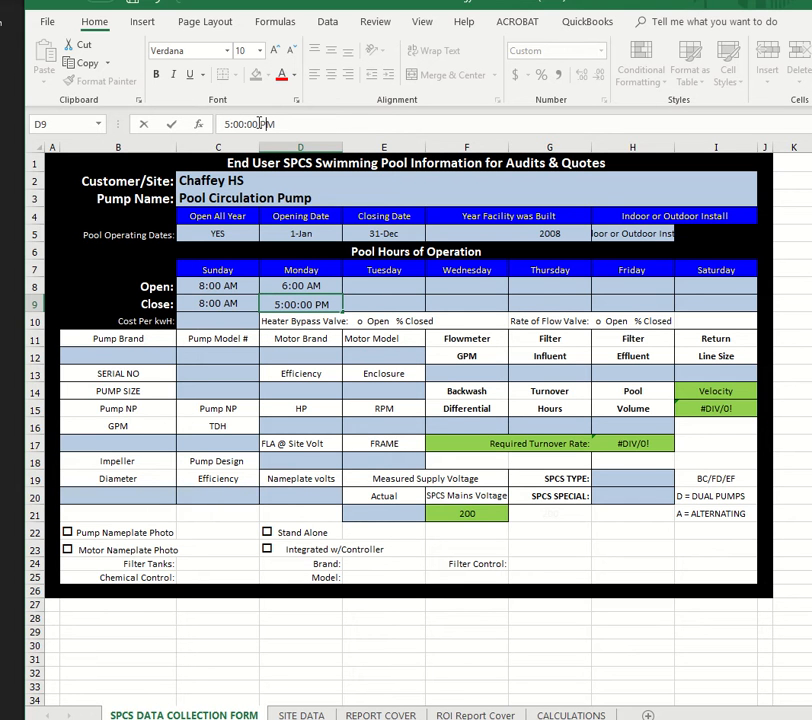
pyautogui.click(364, 302)
# Copy Monday's opening and closing times and paste them as values into the Tuesday through Friday cells
pyautogui.click(305, 288)
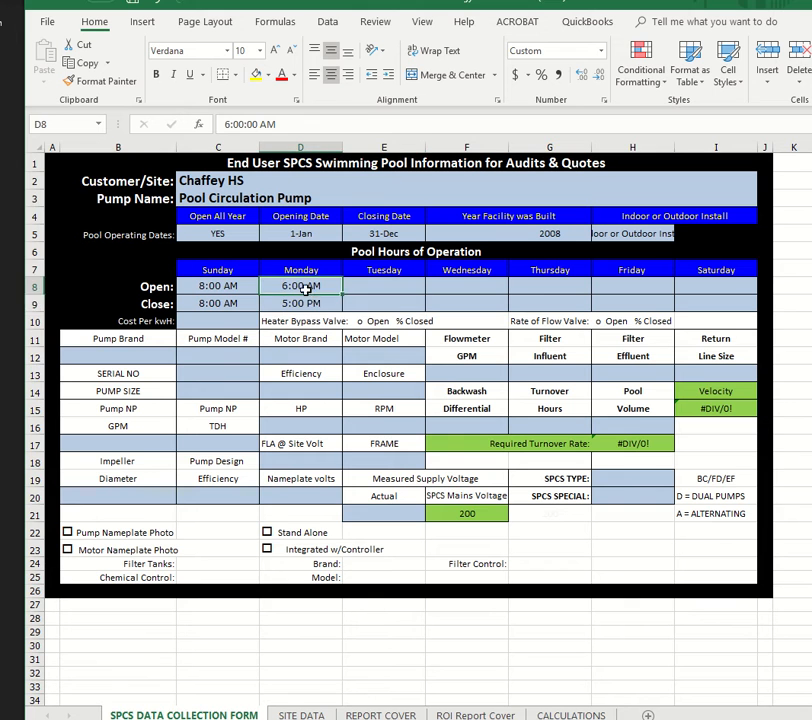
pyautogui.moveTo(305, 288); pyautogui.dragTo(305, 299)
pyautogui.hotkey('ctrl', 'c')
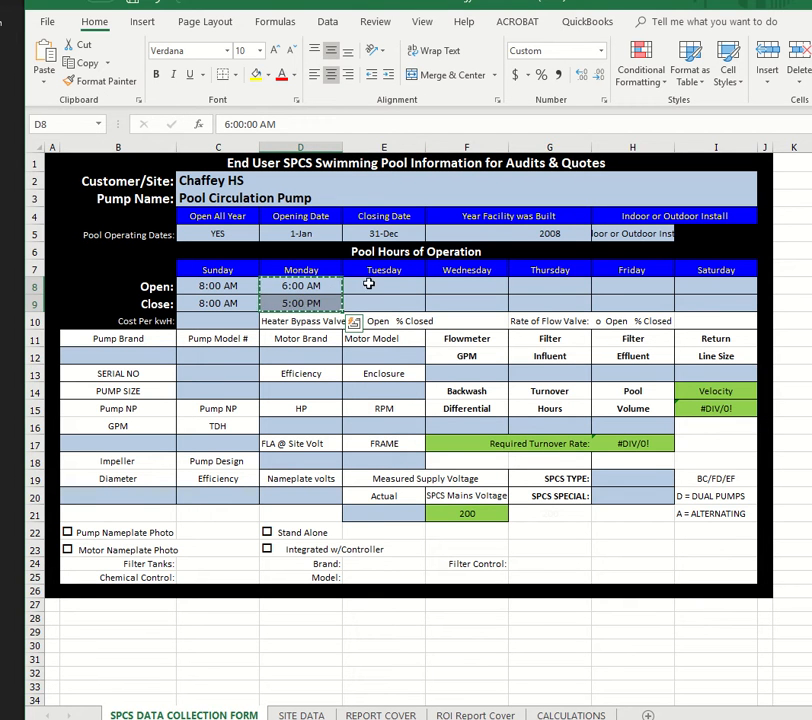
pyautogui.moveTo(370, 285); pyautogui.dragTo(565, 290)
pyautogui.rightClick(564, 291)
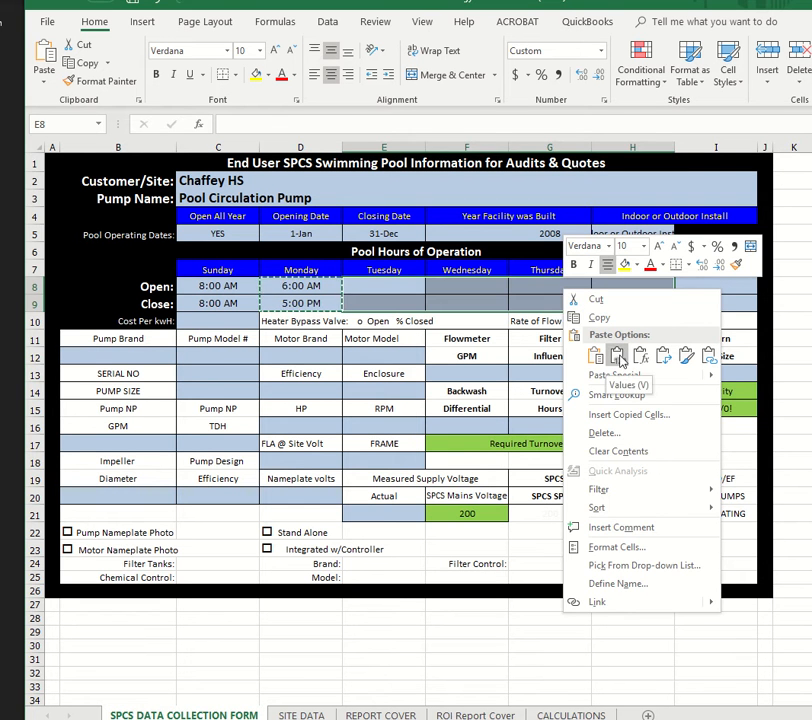
pyautogui.click(619, 356)
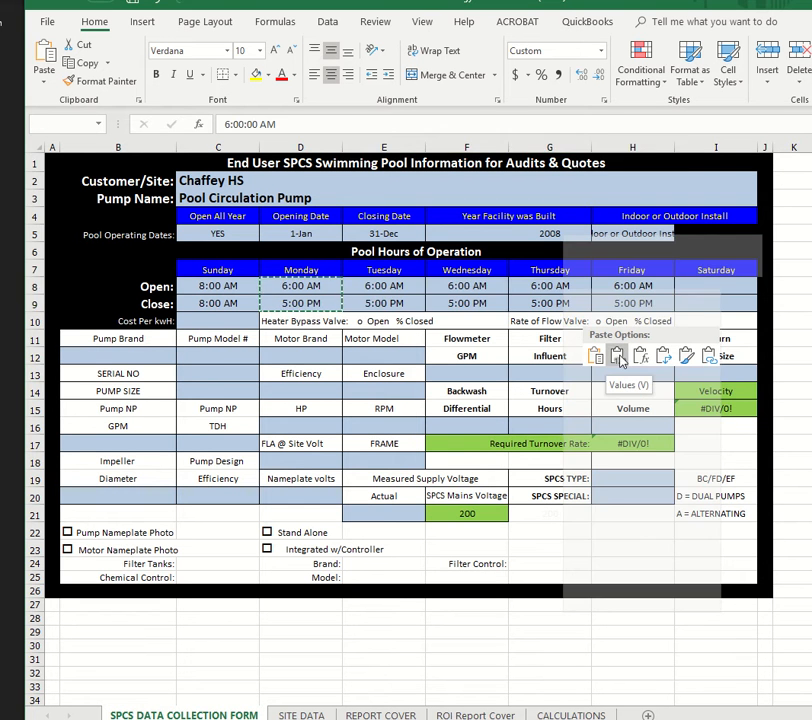
# Copy Friday's opening and closing times into Saturday's cells
pyautogui.click(685, 288)
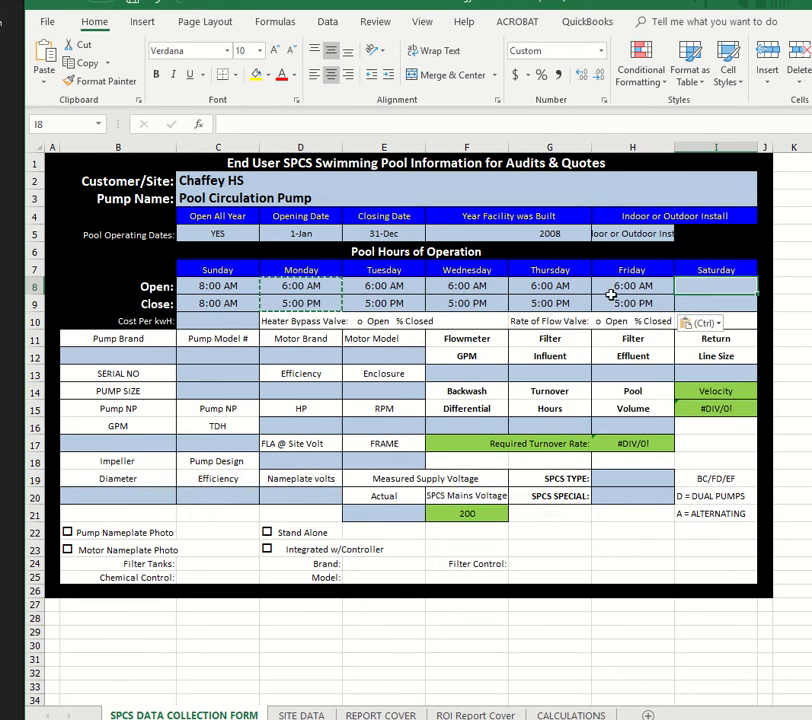
pyautogui.moveTo(615, 287)
pyautogui.mouseDown()
pyautogui.moveTo(620, 296)
pyautogui.moveTo(613, 298)
pyautogui.mouseUp()
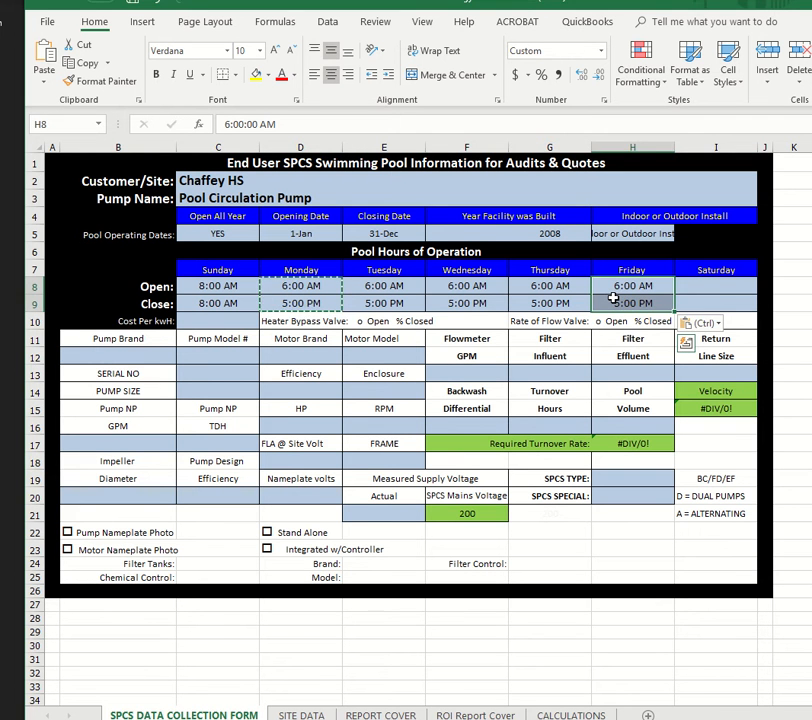
pyautogui.hotkey('ctrl', 'c')
pyautogui.click(701, 287)
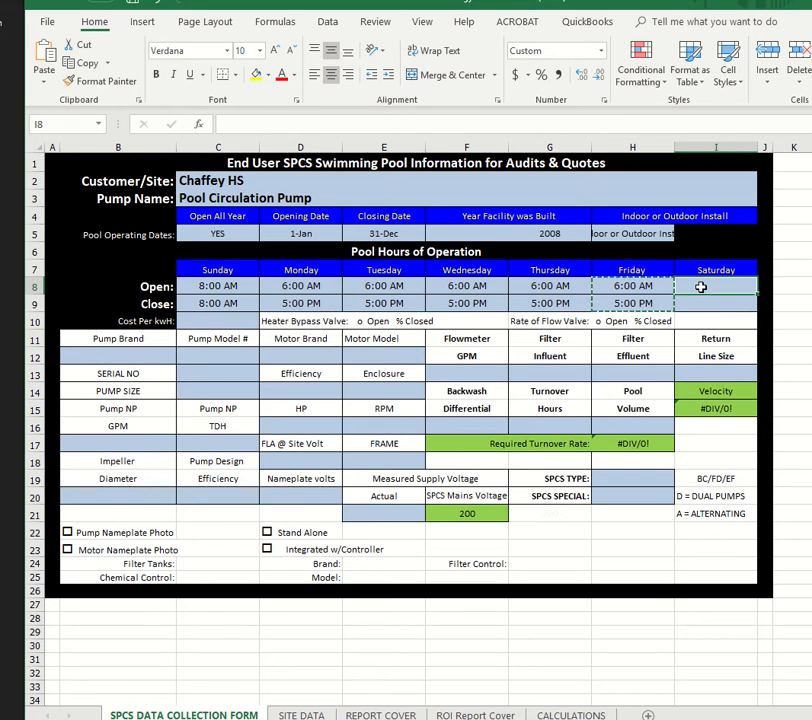
pyautogui.hotkey('ctrl', 'v')
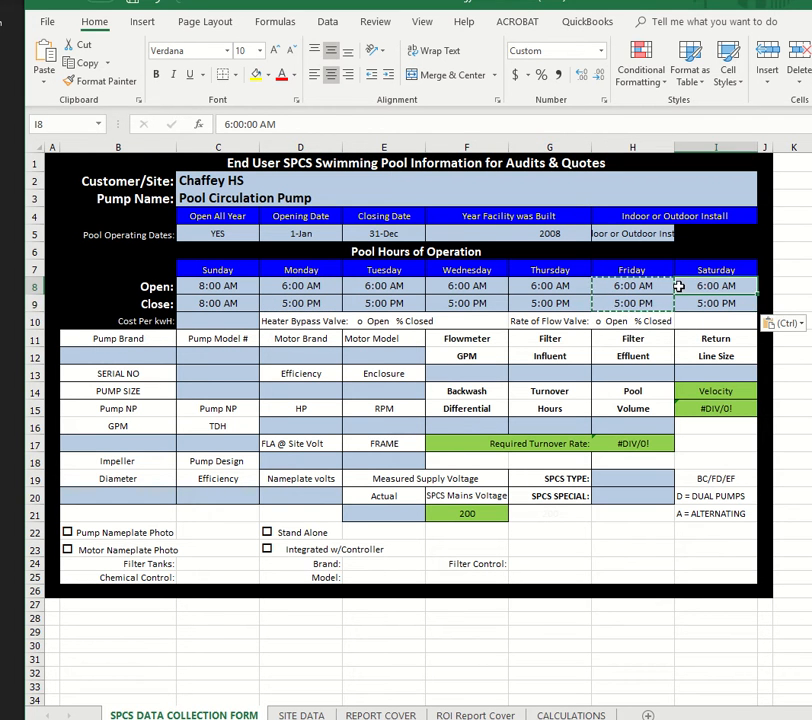
# Set Saturday's opening time to 8:00:00 AM and its closing time to 12:00:00 PM
pyautogui.click(226, 124)
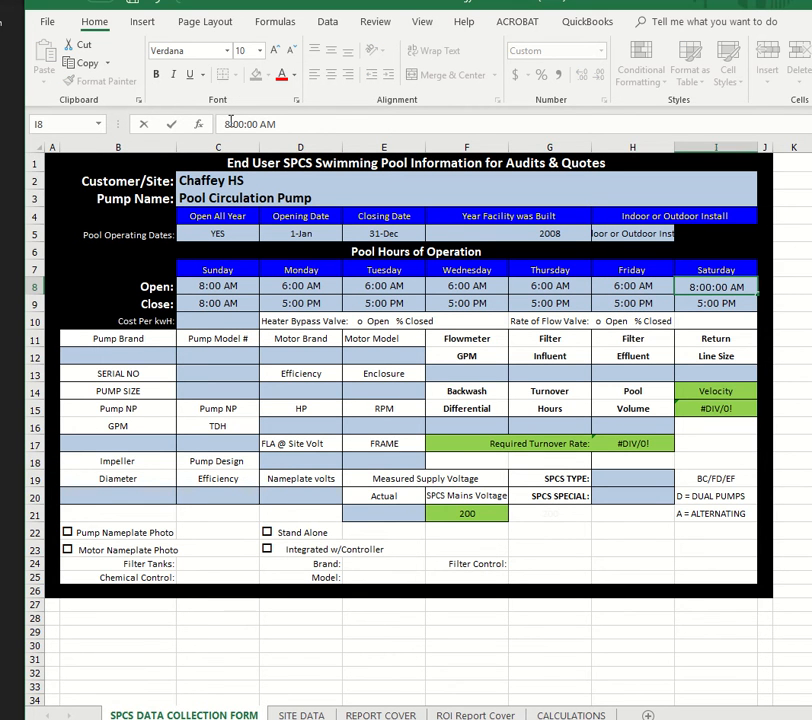
pyautogui.press('Delete')
pyautogui.write('8')
pyautogui.click(690, 302)
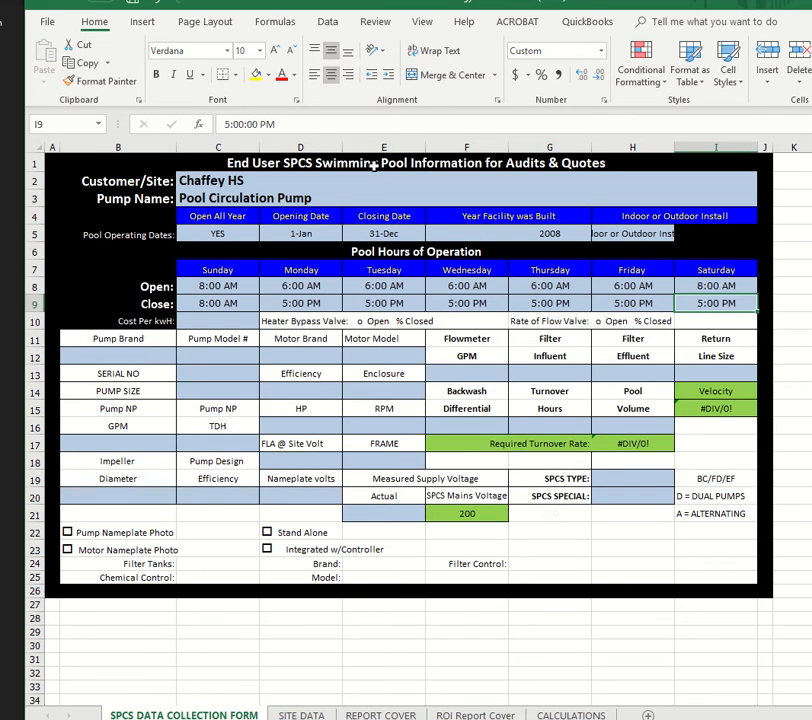
pyautogui.click(226, 124)
pyautogui.press('Delete')
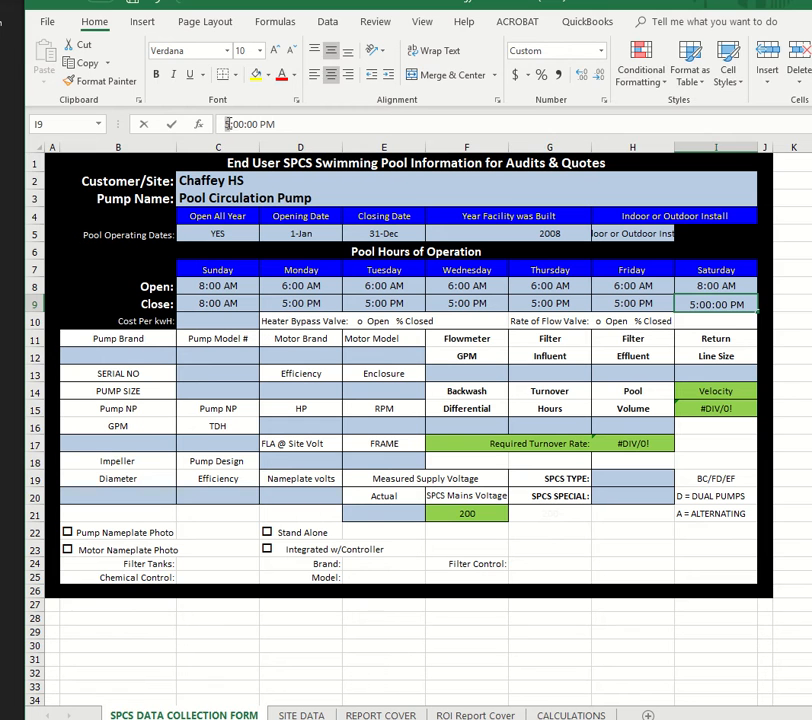
pyautogui.write('12')
pyautogui.press('Tab')
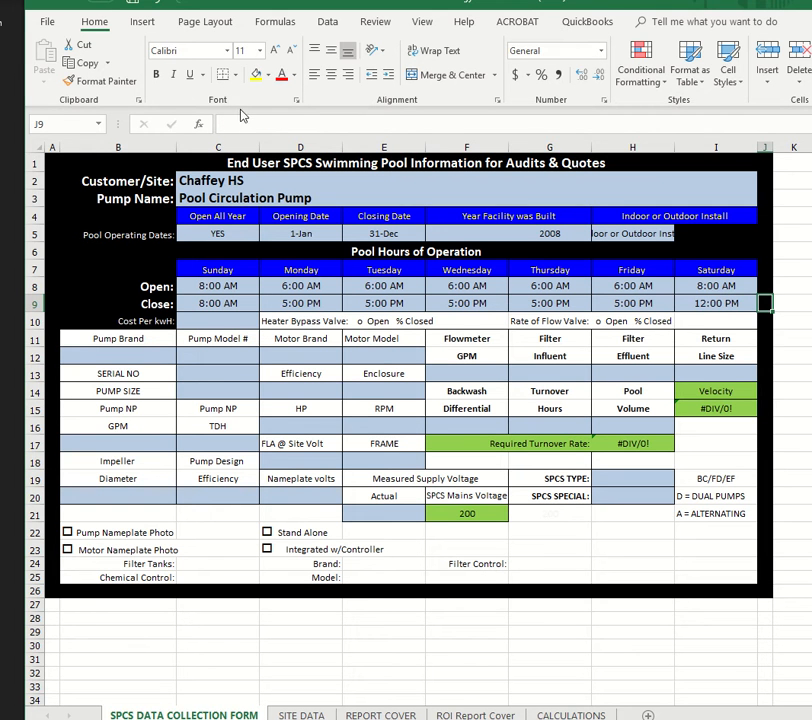
# Enter .13 as the cost per kWh in C10
pyautogui.click(210, 322)
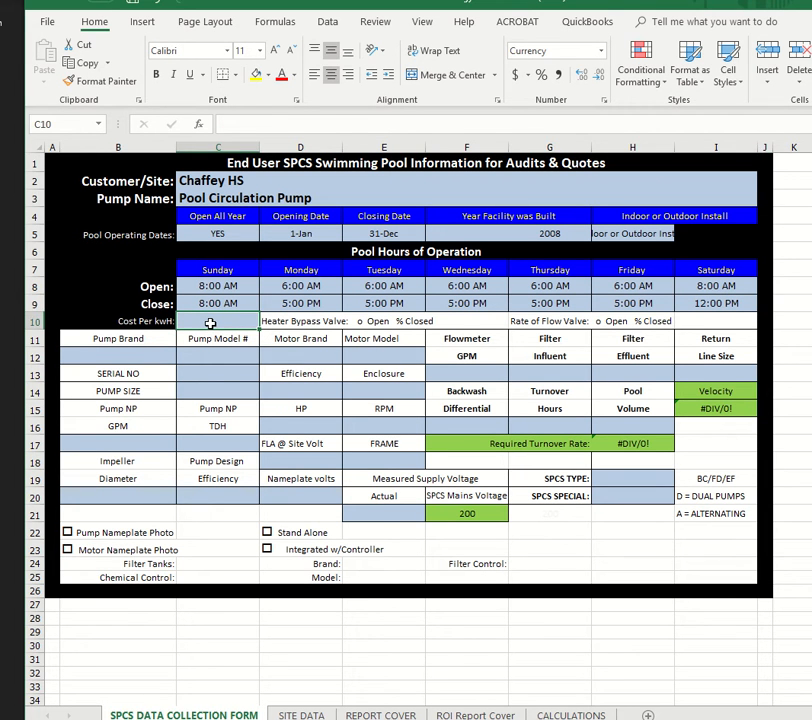
pyautogui.write('.13')
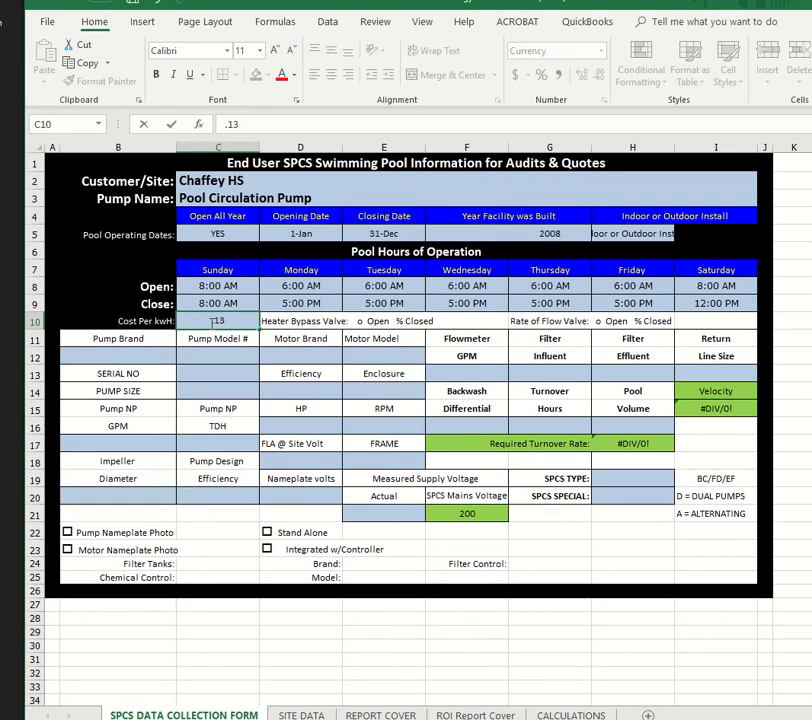
pyautogui.click(334, 316)
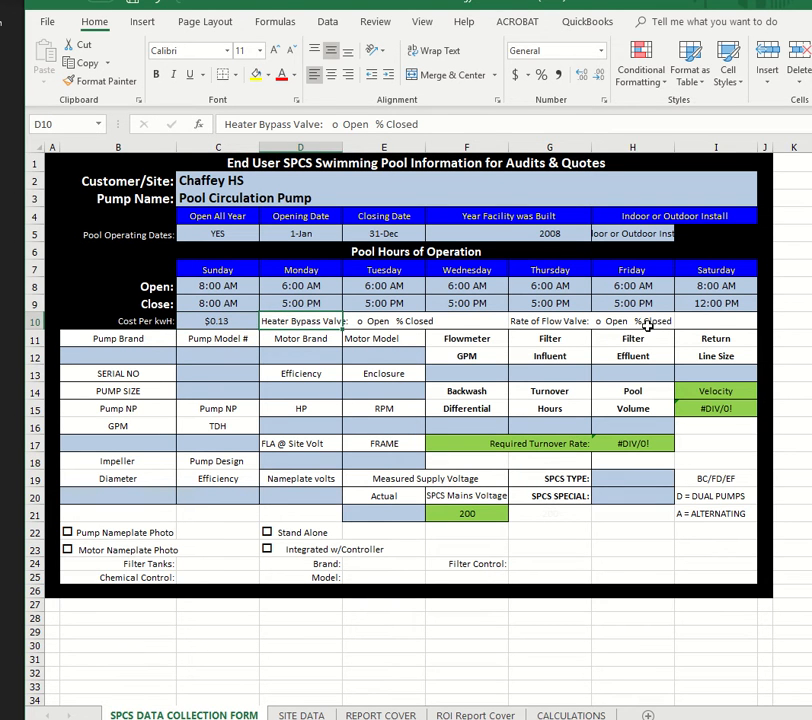
# Enter PACO as the pump brand in B12 and 29-5015 KP as the pump model number in C12
pyautogui.click(129, 357)
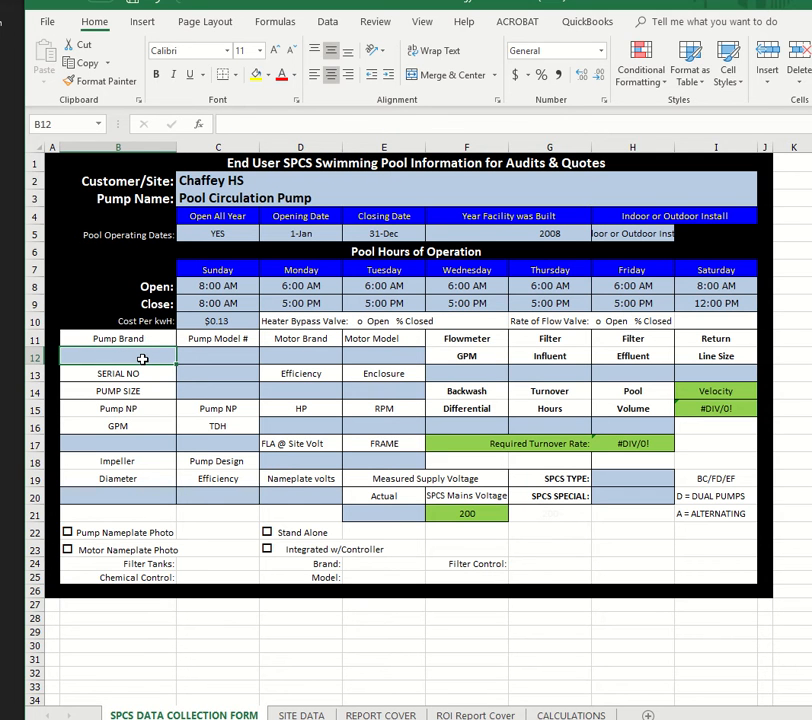
pyautogui.write('PACO')
pyautogui.press('Tab')
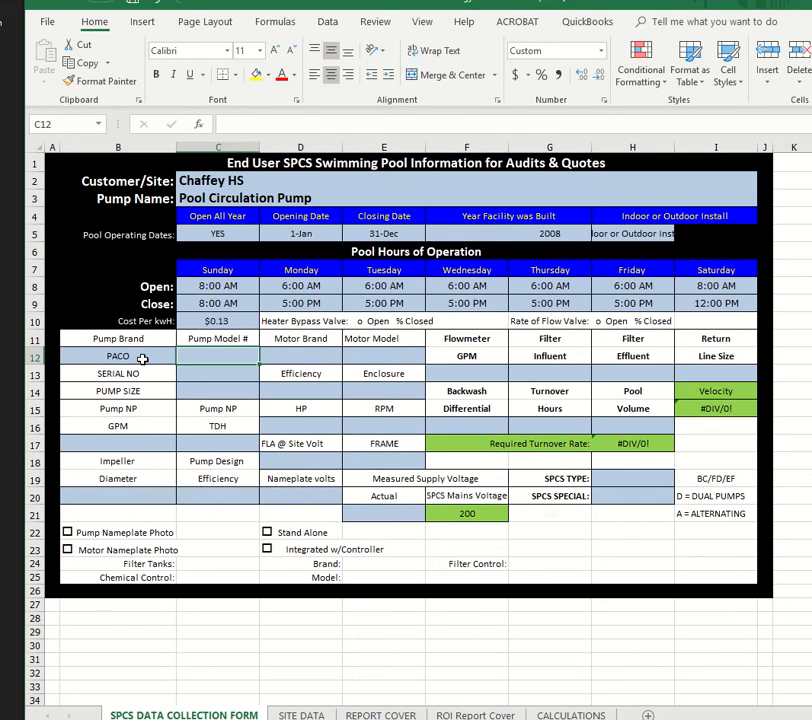
pyautogui.write('29')
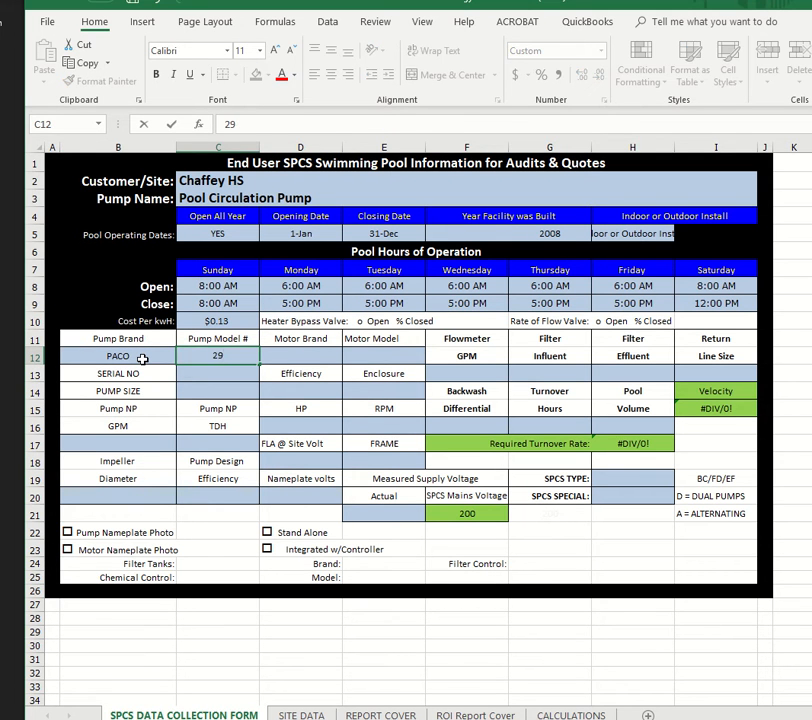
pyautogui.write('-5015')
pyautogui.write('KP')
pyautogui.press('Return')
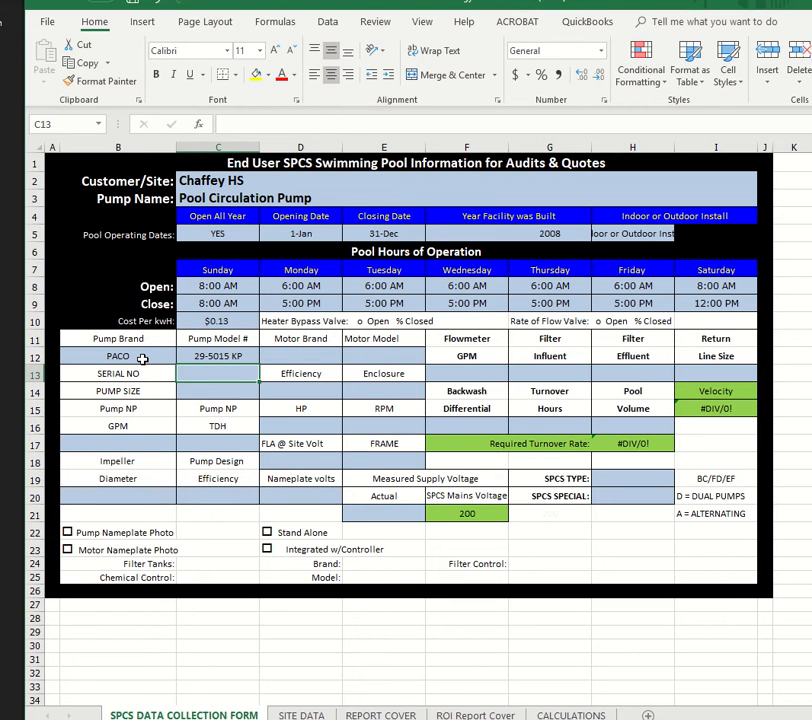
# Enter the pump's serial number VN98D05450 in C13 and the pump size 5 x 6 x 15 in C14
pyautogui.write('VN')
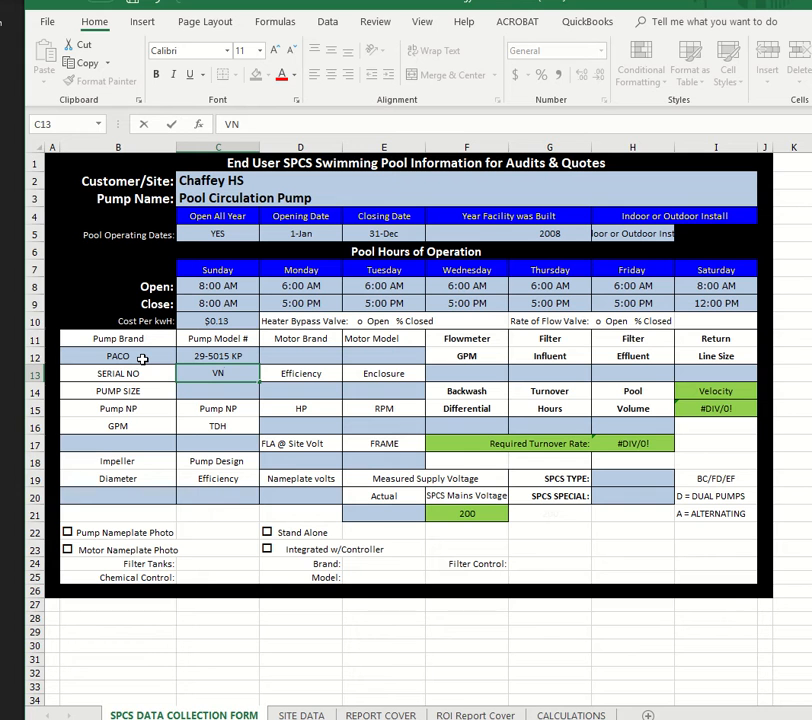
pyautogui.write('98D05450')
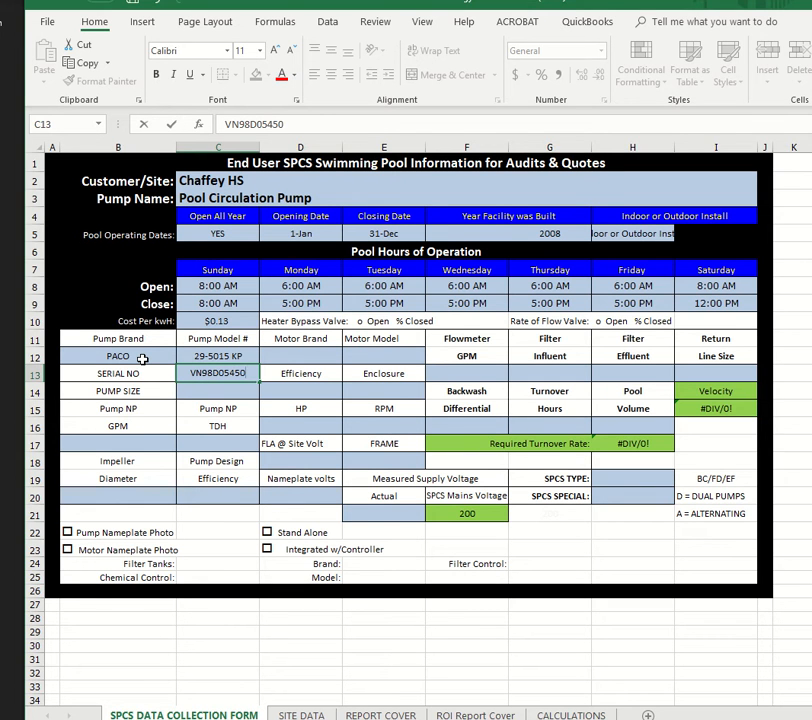
pyautogui.press('Return')
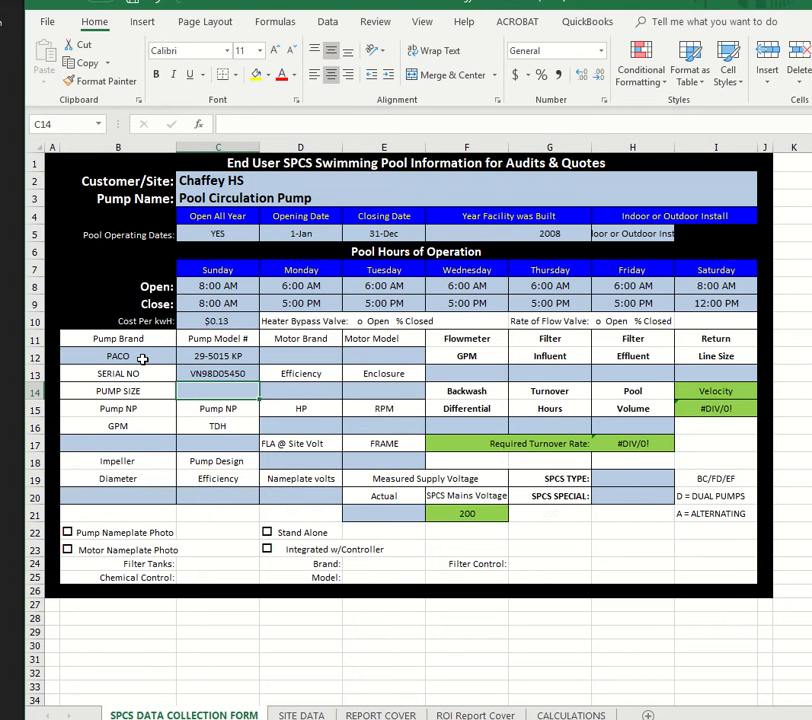
pyautogui.write('5 x')
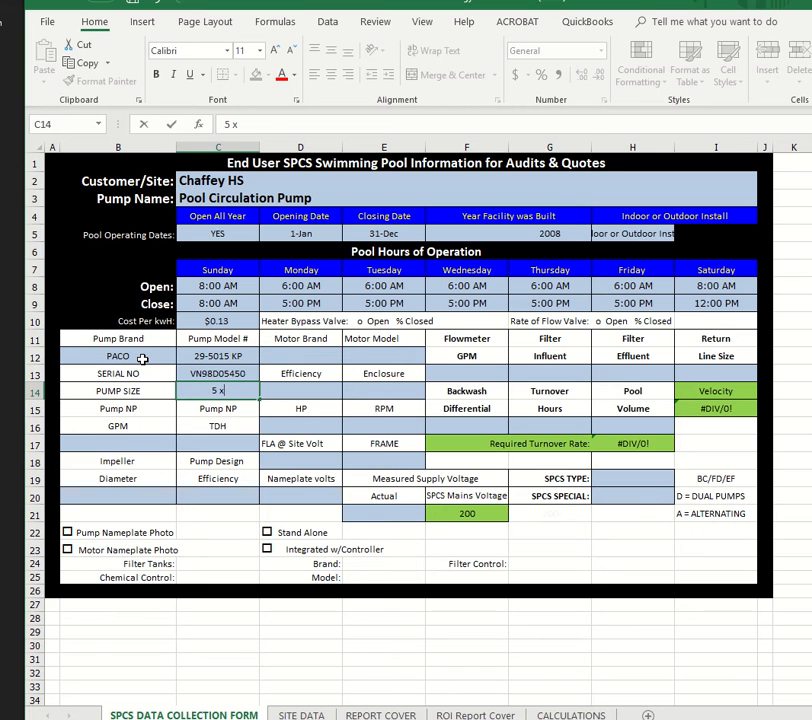
pyautogui.write(' 6 x 15')
pyautogui.press('Return')
# Enter the pump nameplate ratings: 1000 GPM in B17 and 68 TDH in C17
pyautogui.press('Down')
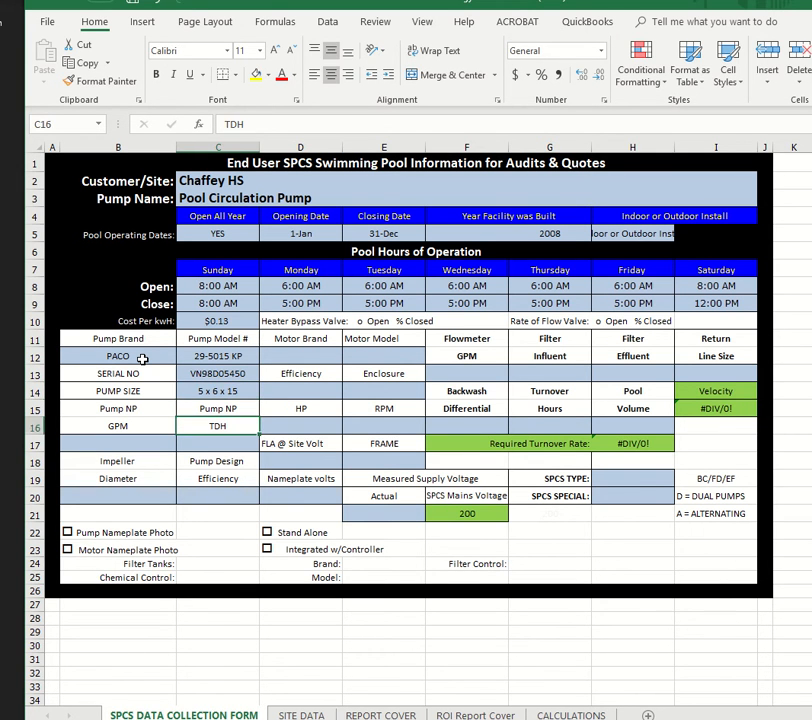
pyautogui.press('Down')
pyautogui.press('Left')
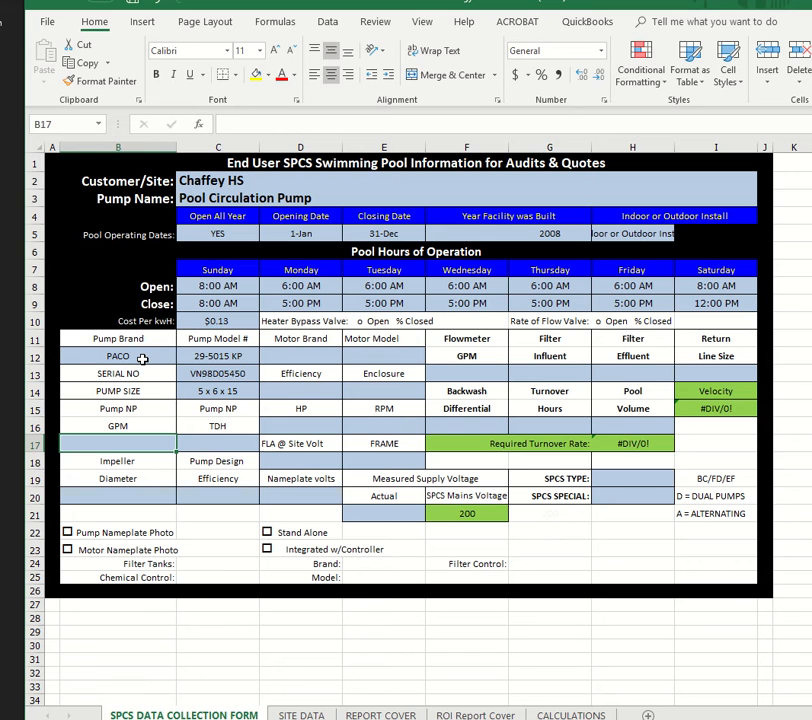
pyautogui.write('1000')
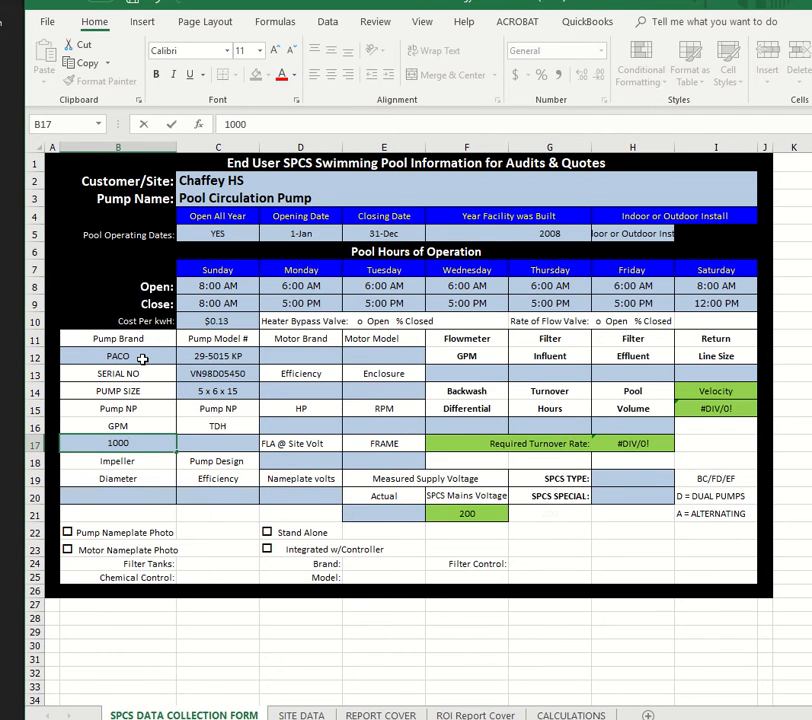
pyautogui.press('Tab')
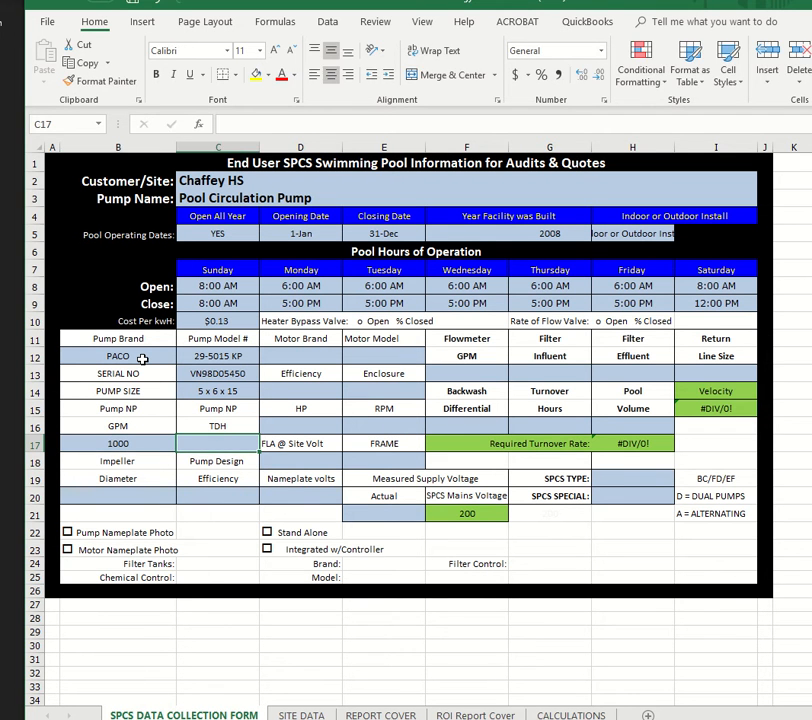
pyautogui.write('68')
pyautogui.press('Down')
# Enter 12.9" as the impeller diameter in B20
pyautogui.press('Down')
pyautogui.press('Down')
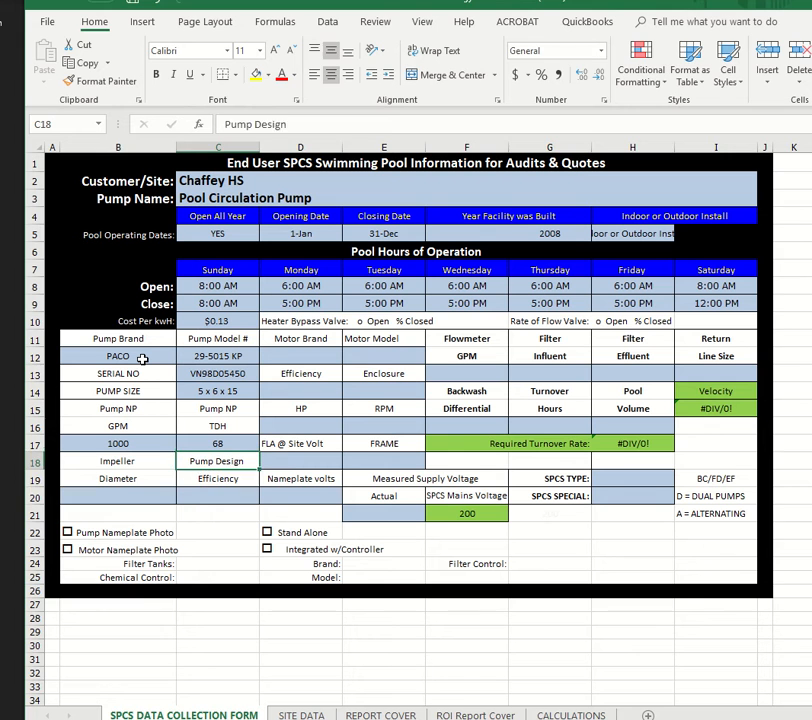
pyautogui.press('Left')
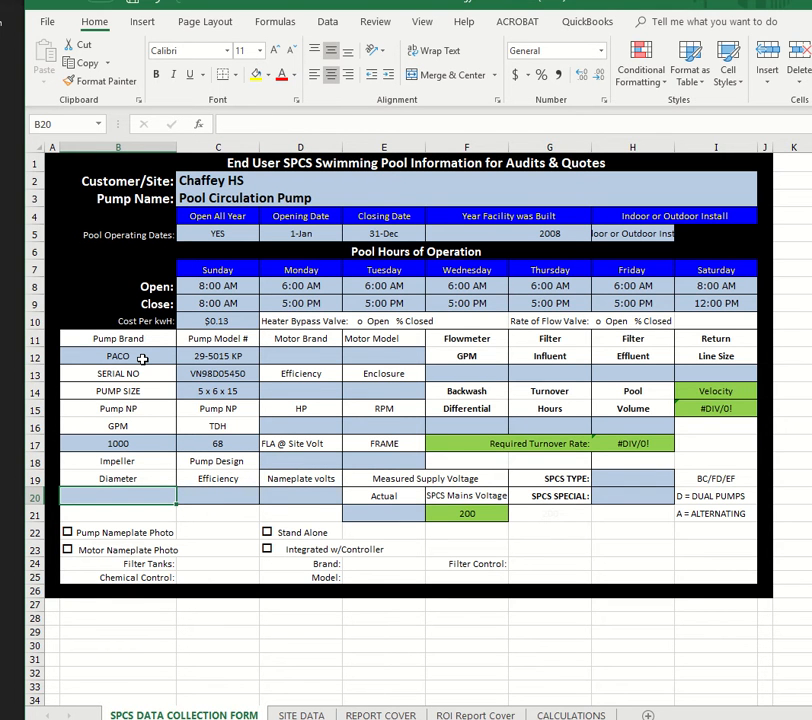
pyautogui.write('12.9')
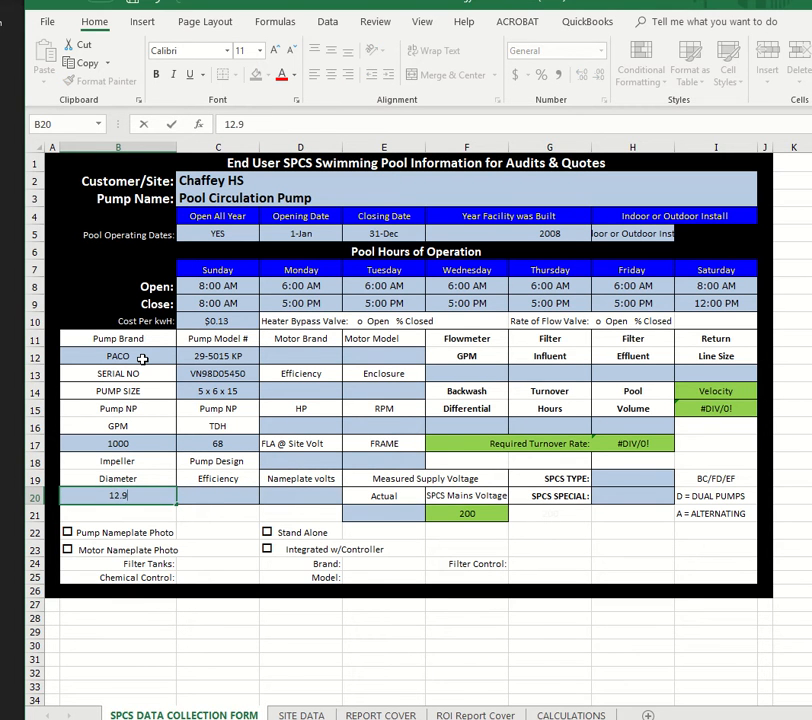
pyautogui.write('"')
pyautogui.press('Right')
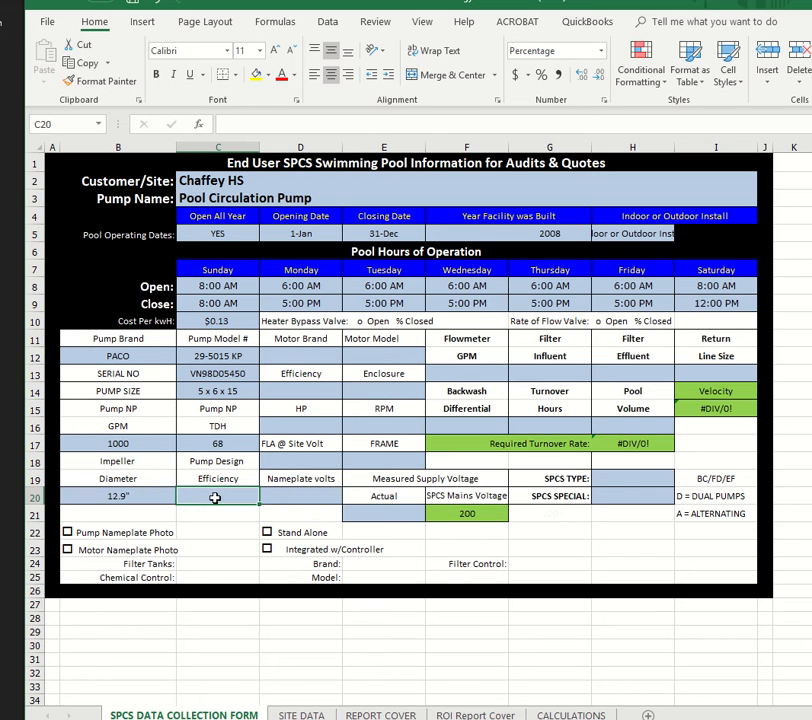
# Enter BALDOR as the motor brand in D12 and EM4111 as the motor model in E12
pyautogui.click(306, 358)
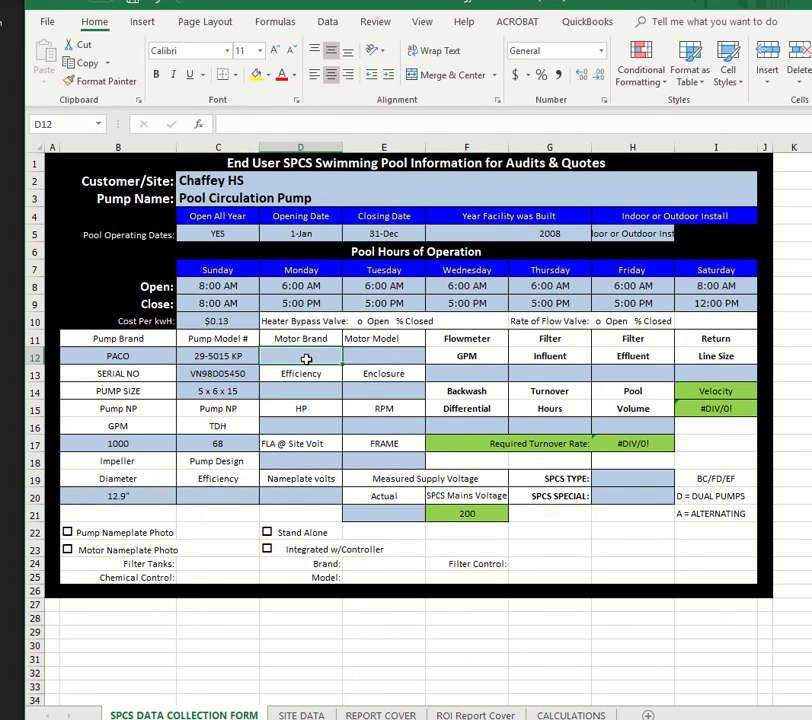
pyautogui.write('BALDOR')
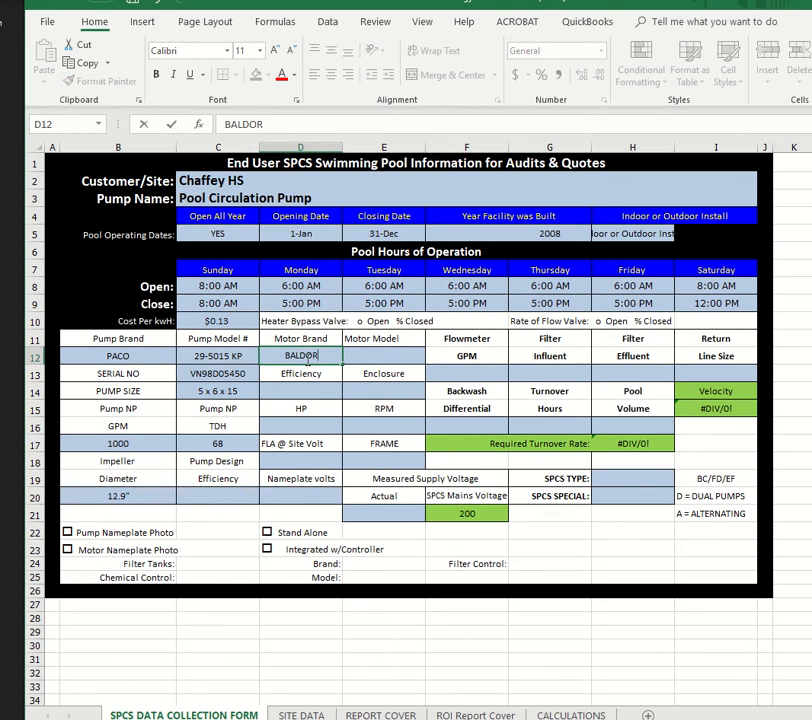
pyautogui.press('Tab')
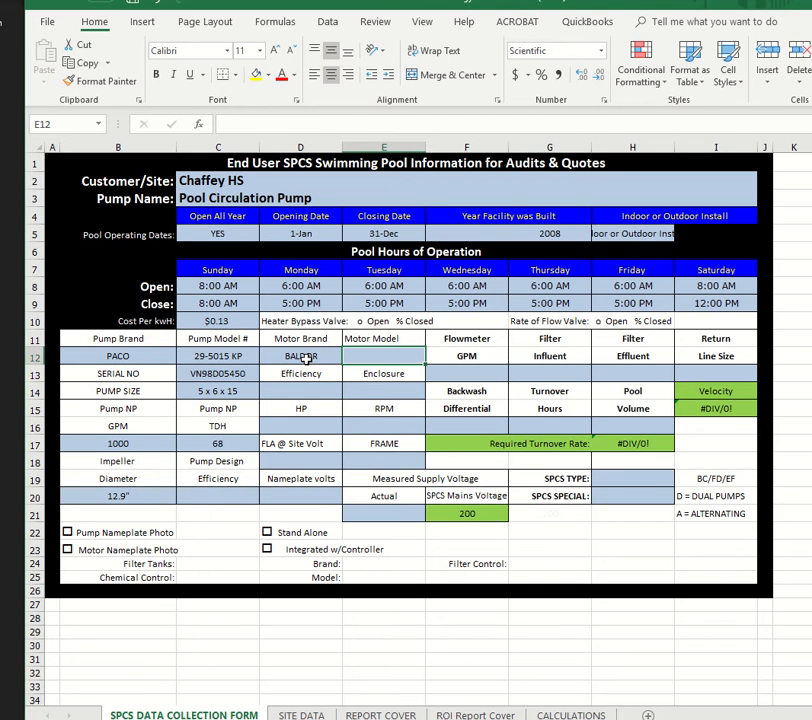
pyautogui.write('EM')
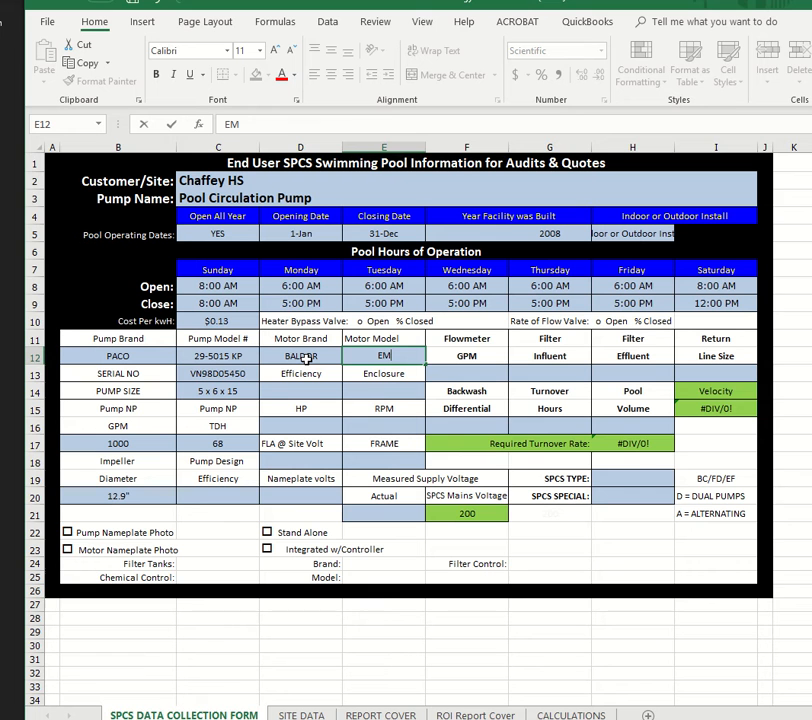
pyautogui.write('4111')
# Enter the motor efficiency 93% in D14 and the enclosure type TEFC in E14
pyautogui.click(312, 391)
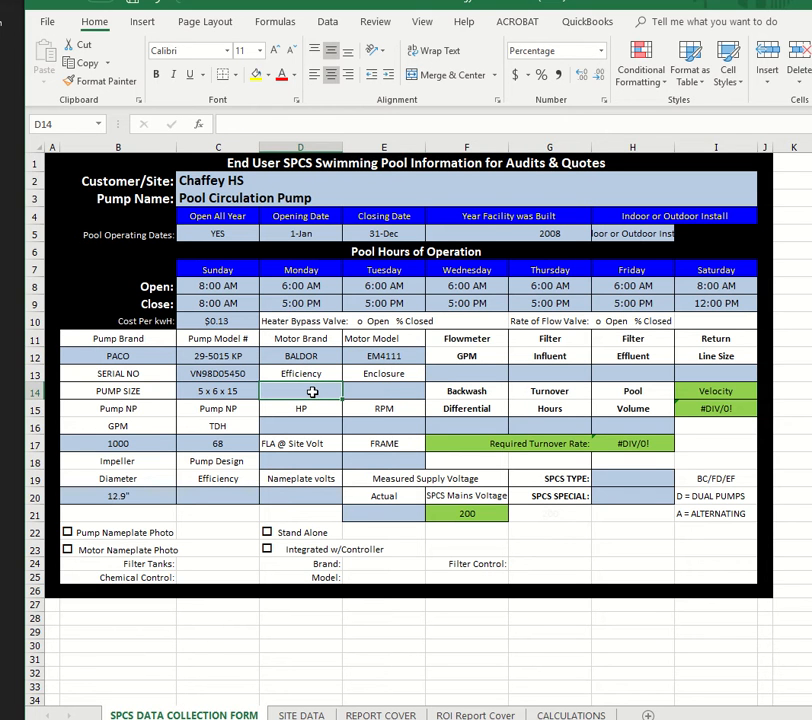
pyautogui.write('93')
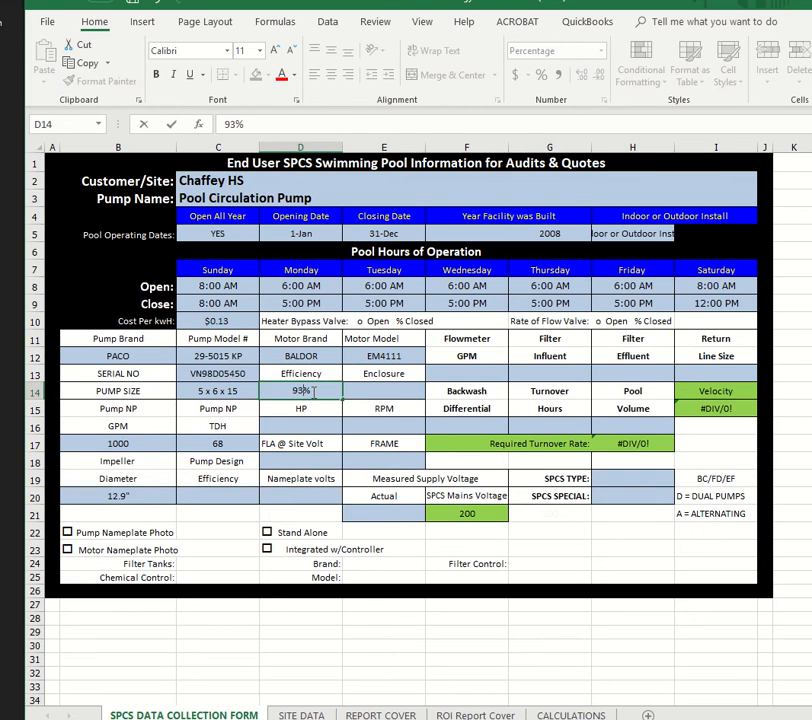
pyautogui.click(395, 391)
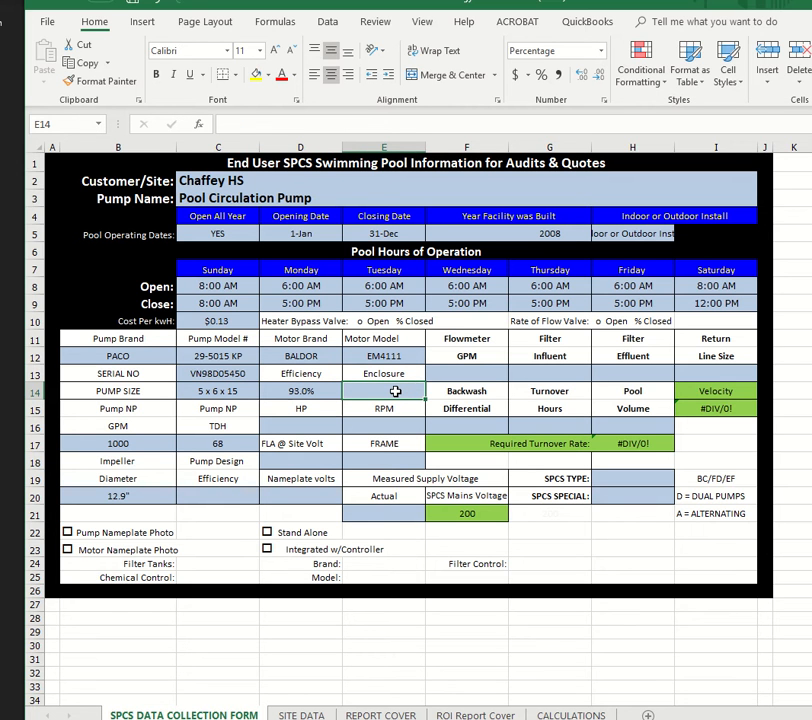
pyautogui.write('TEFC')
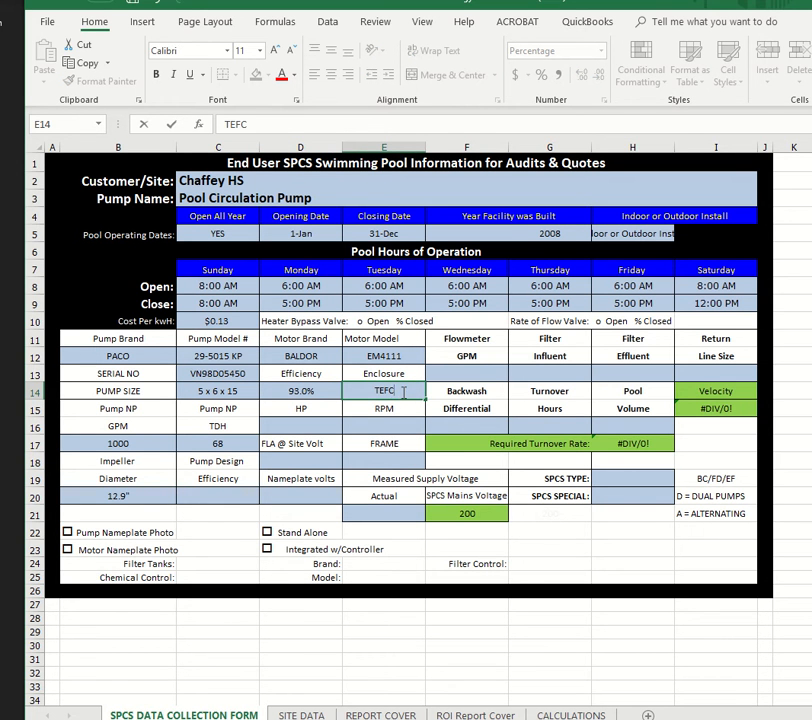
# Enter the motor ratings: 25 HP in D16 and 1180 RPM in E16
pyautogui.click(301, 427)
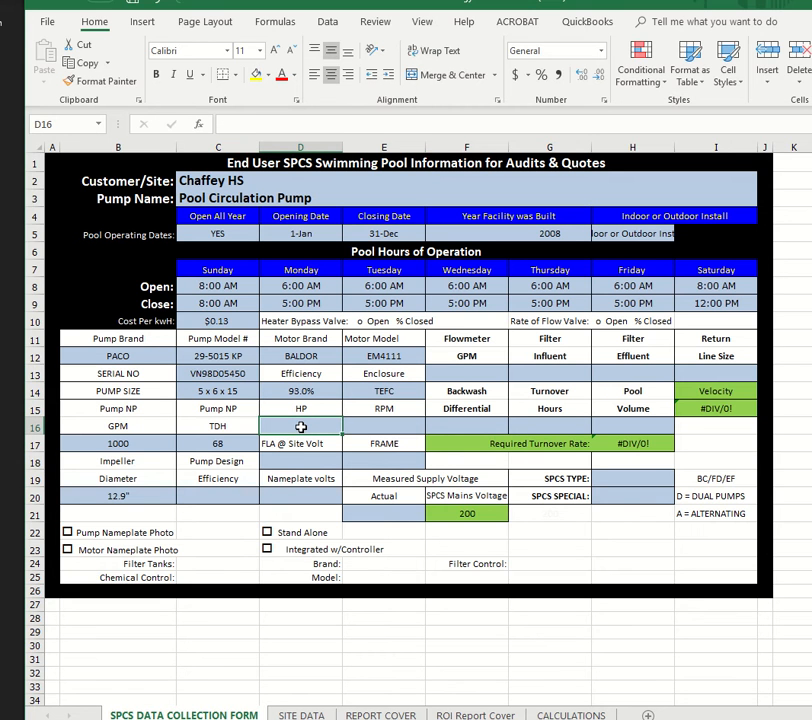
pyautogui.write('25')
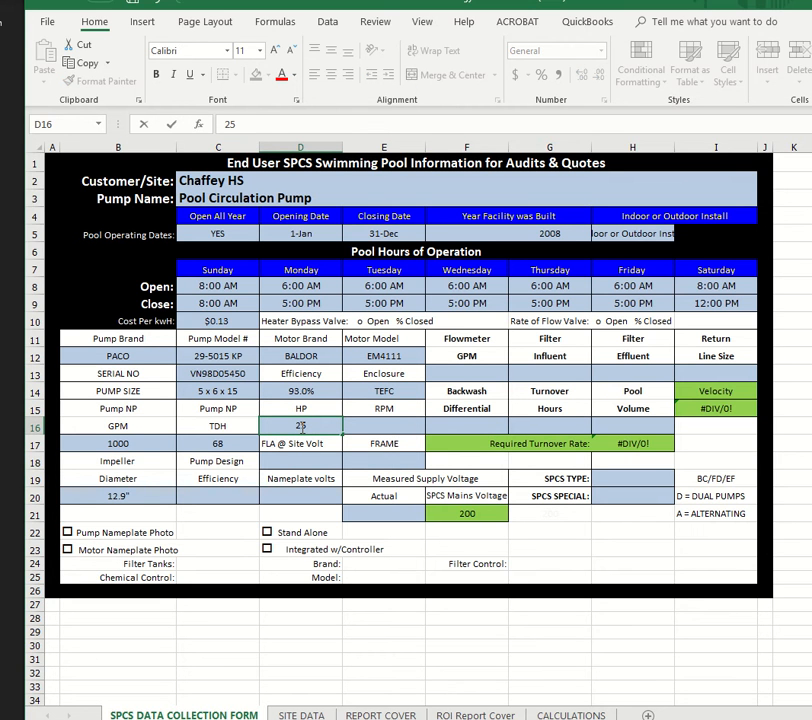
pyautogui.click(396, 426)
pyautogui.write('11')
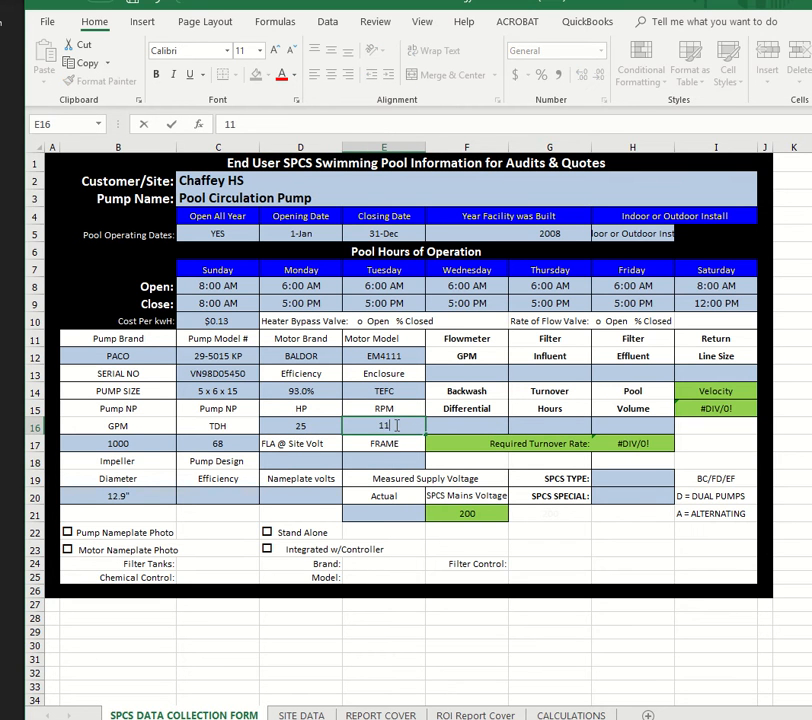
pyautogui.write('80')
# Enter 472.5 as the actual measured supply voltage in E21
pyautogui.click(394, 513)
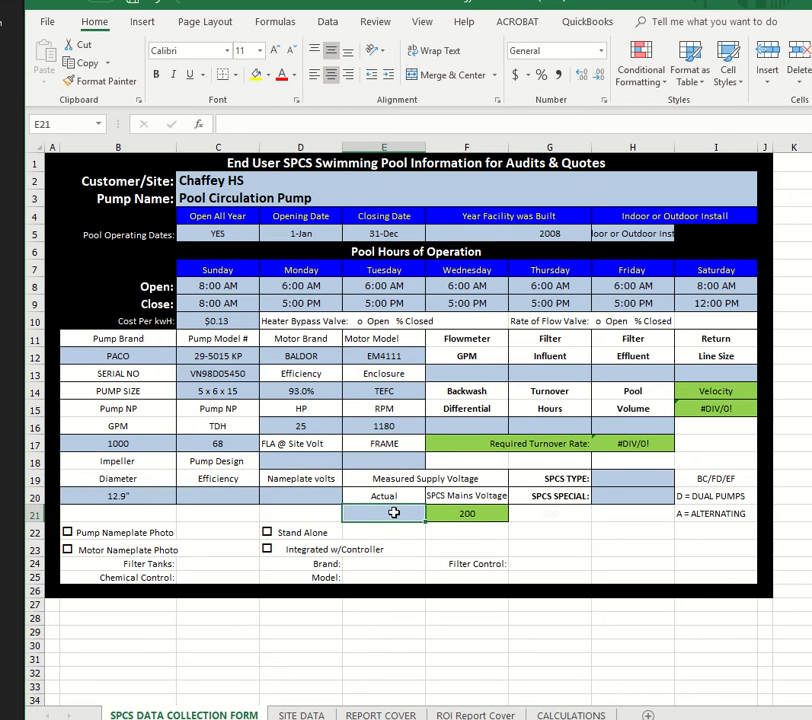
pyautogui.write('4')
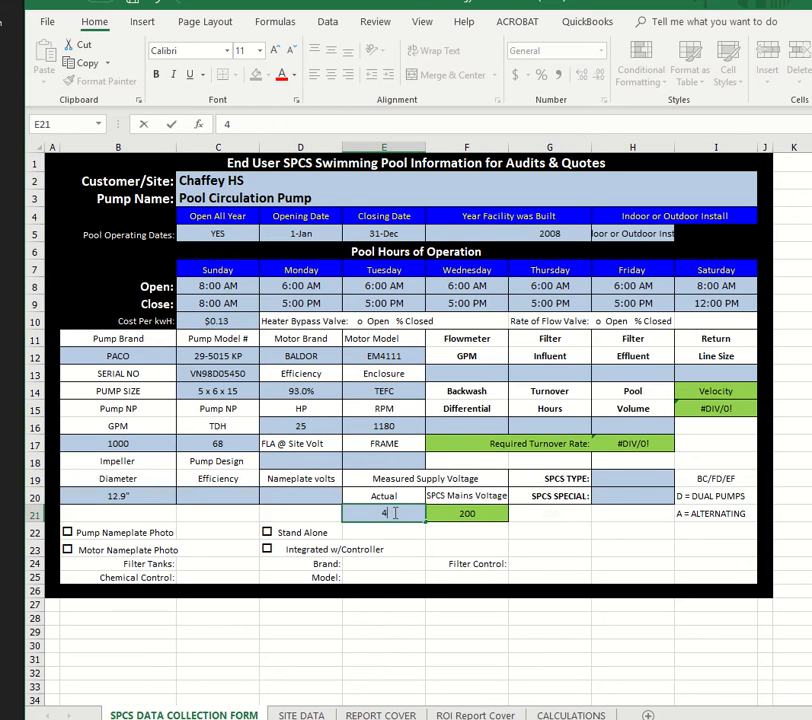
pyautogui.write('72.5')
pyautogui.press('Return')
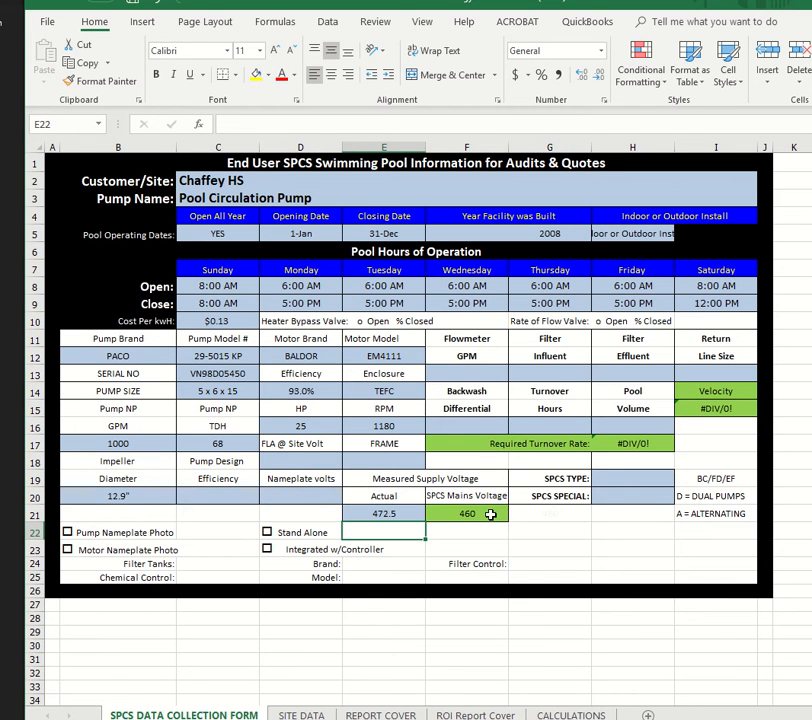
# Enter 31 as the FLA at site voltage in D18 and 324T as the motor frame in E18
pyautogui.click(293, 458)
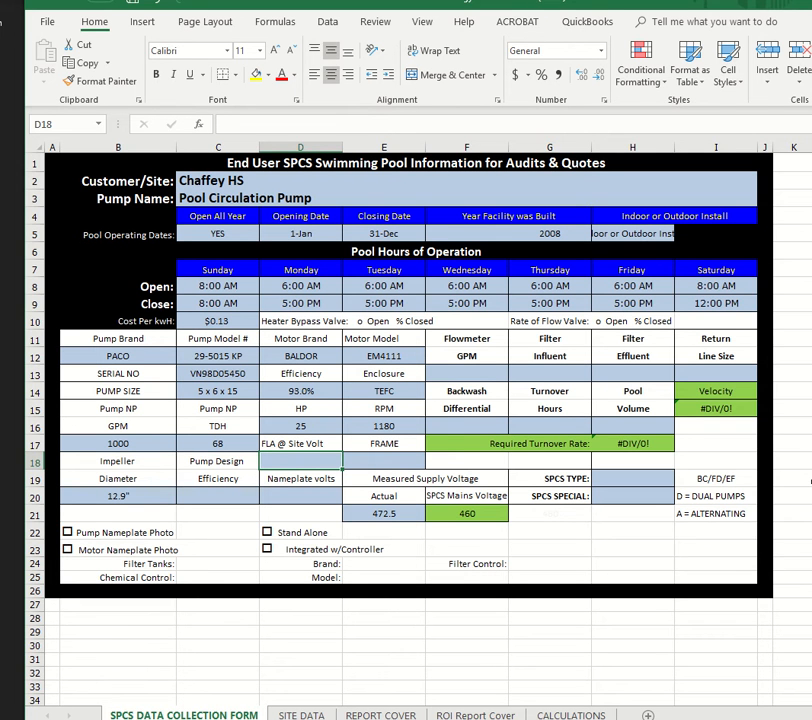
pyautogui.write('31')
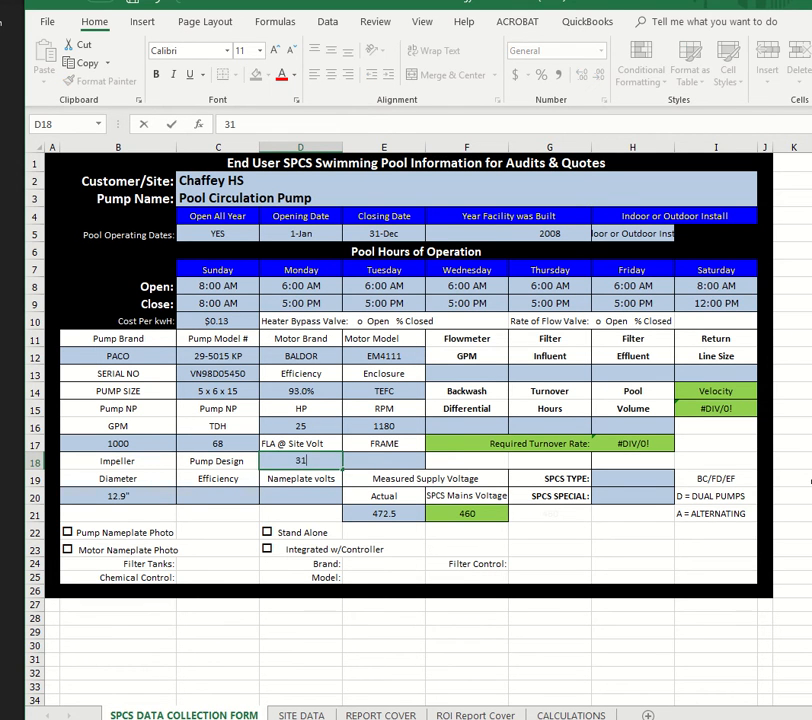
pyautogui.click(403, 466)
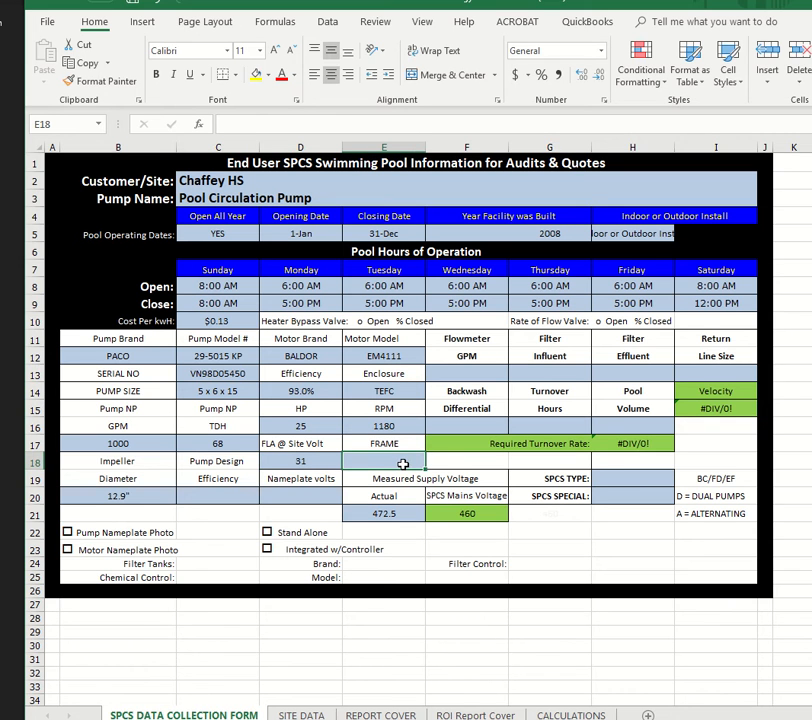
pyautogui.write('324')
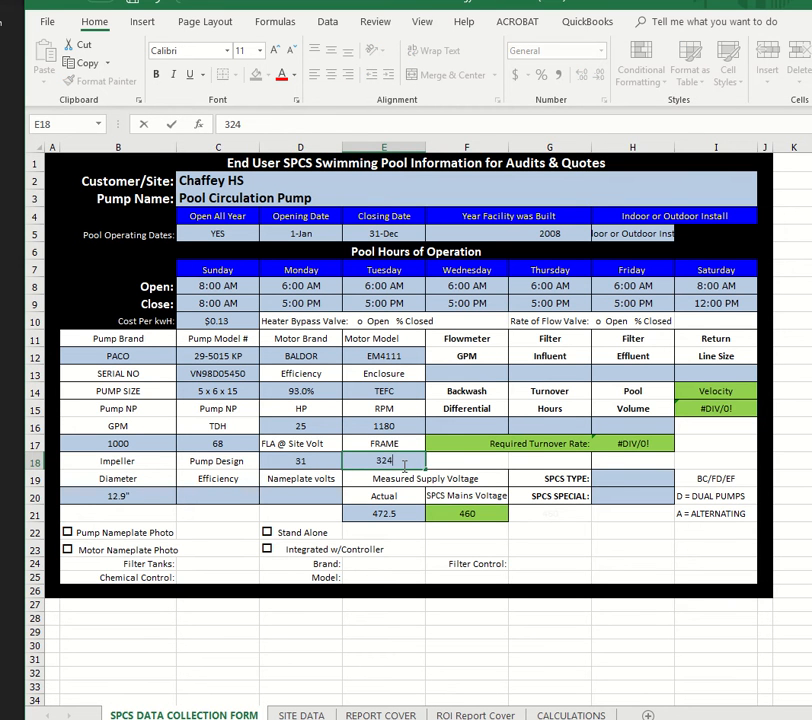
pyautogui.write('T')
# Enter 230/460 as the motor's nameplate volts in D20
pyautogui.click(290, 494)
pyautogui.write('2')
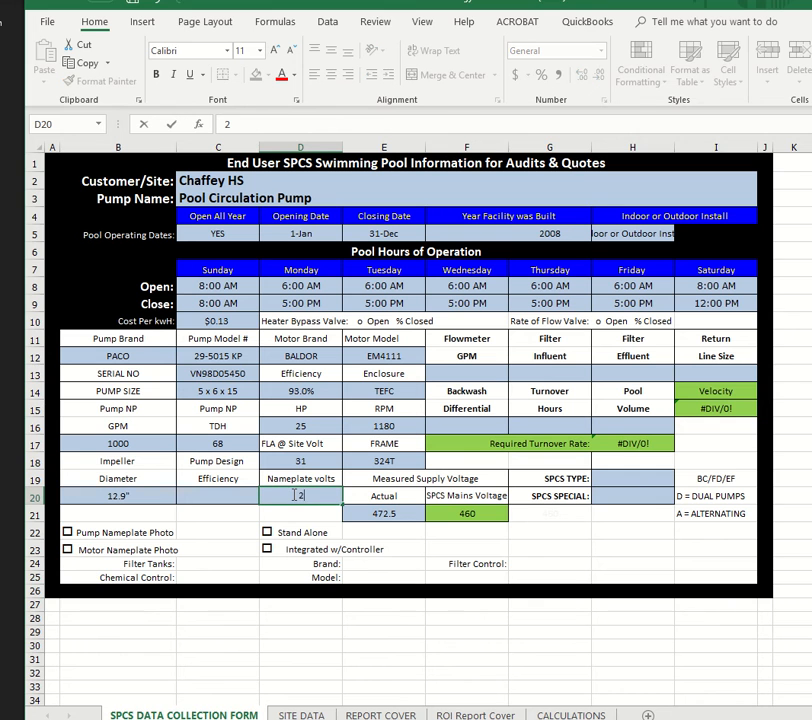
pyautogui.write('30/460')
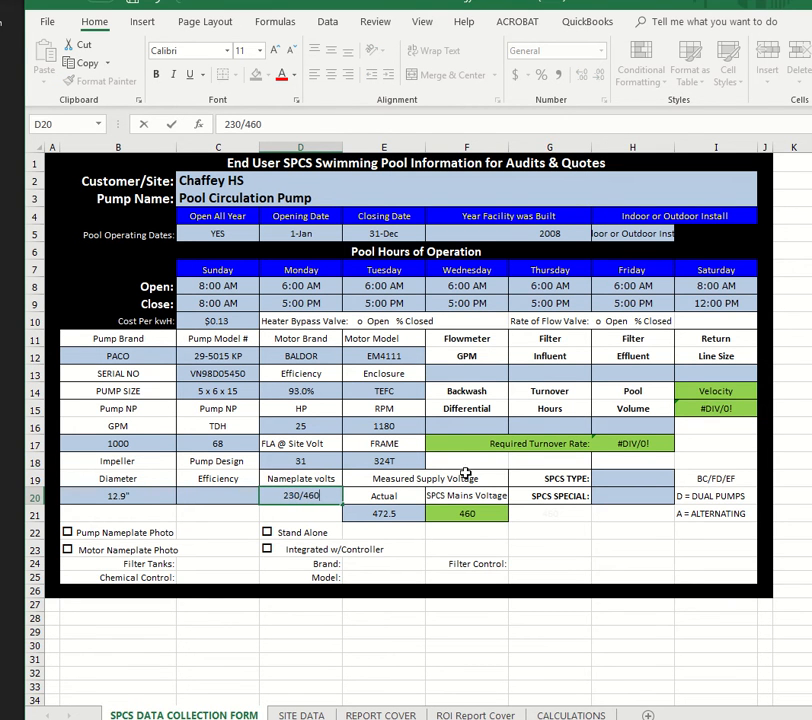
# Enter the flowmeter reading of 714 GPM in F13 and the filter influent value 24 in G13
pyautogui.click(455, 373)
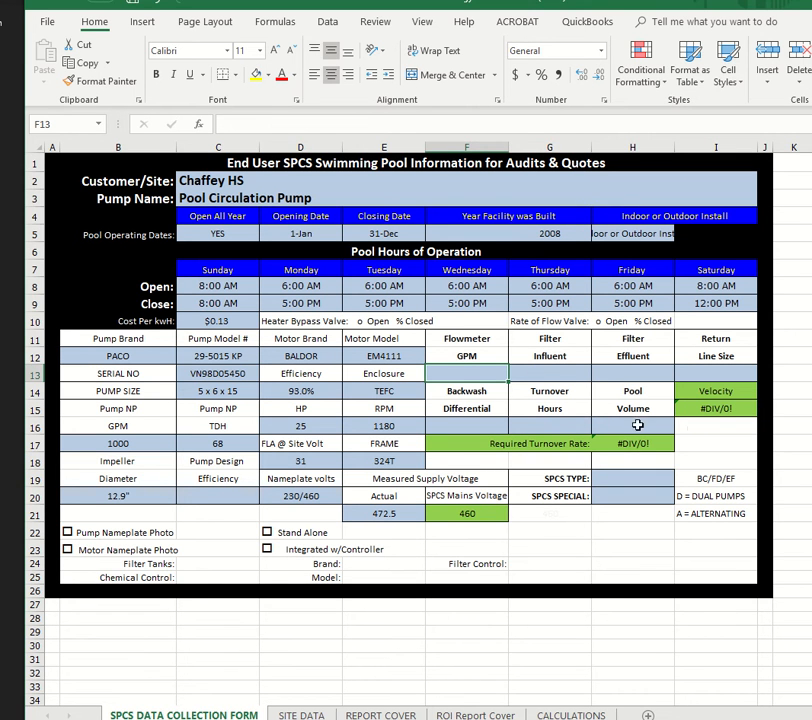
pyautogui.write('714')
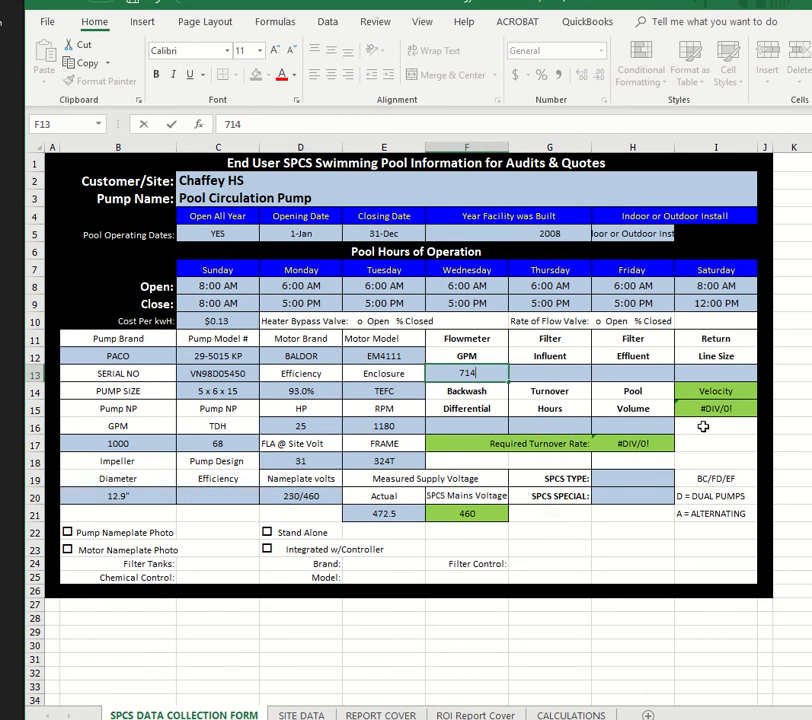
pyautogui.press('Tab')
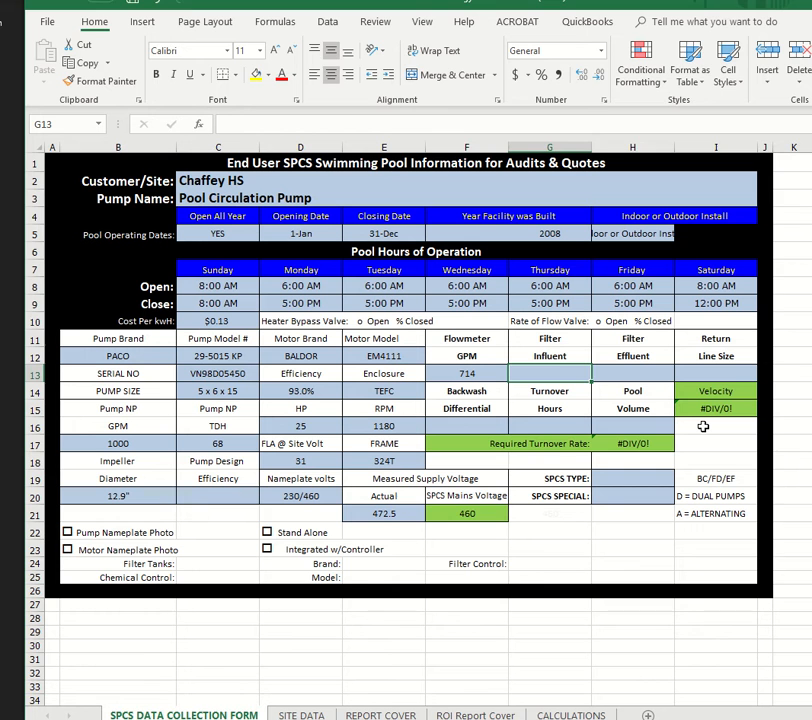
pyautogui.write('24')
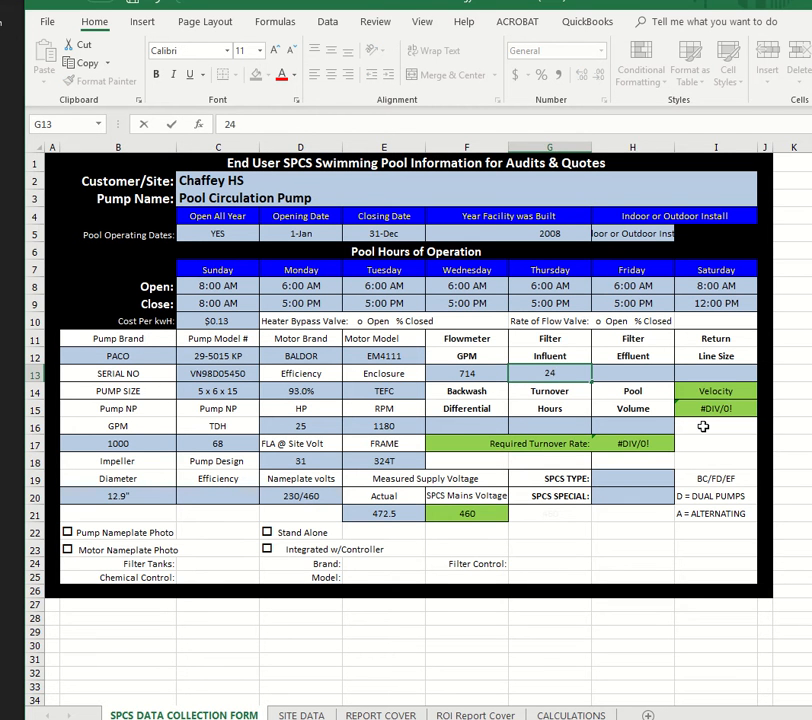
pyautogui.press('Tab')
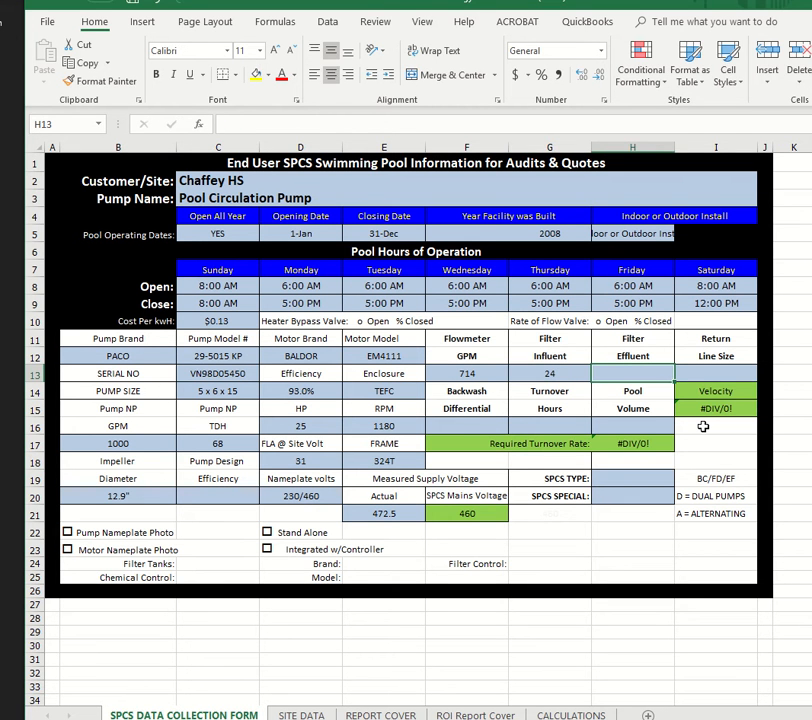
# Enter the filter effluent value 14 in H13 and the return line size 8 in I13
pyautogui.write('14')
pyautogui.press('Tab')
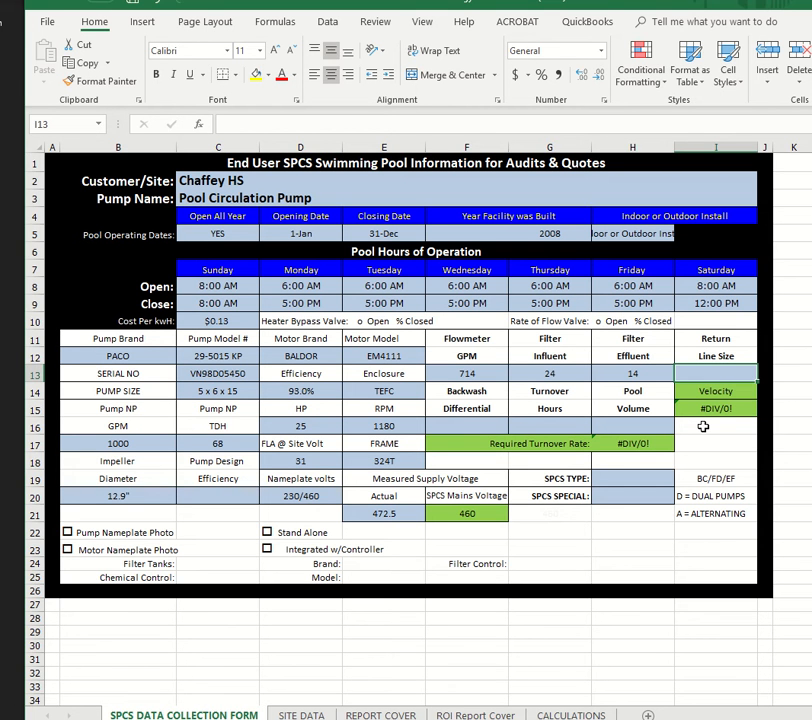
pyautogui.write('8')
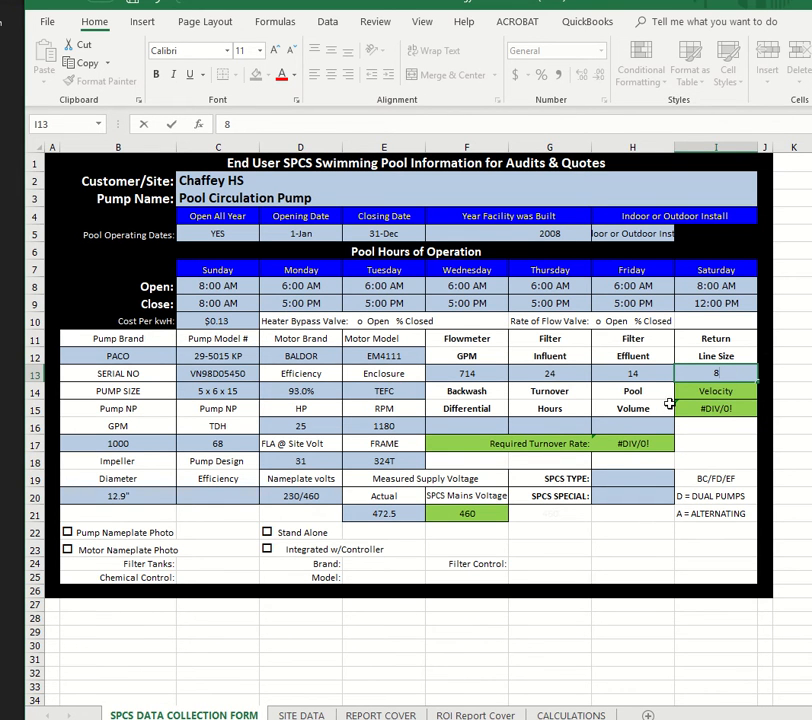
pyautogui.press('Return')
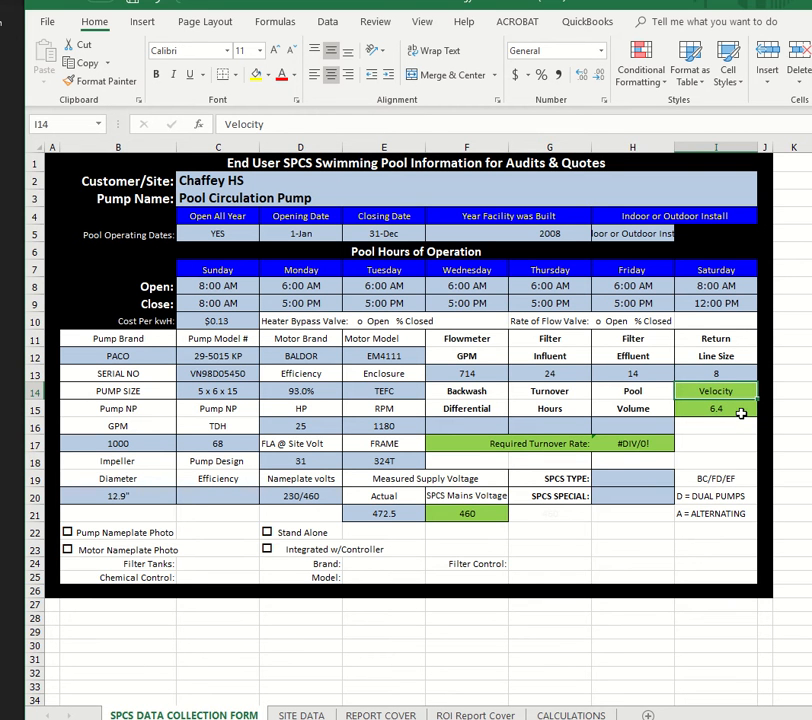
# Enter the backwash differential 12 in F16 and 6 turnover hours in G16
pyautogui.click(472, 427)
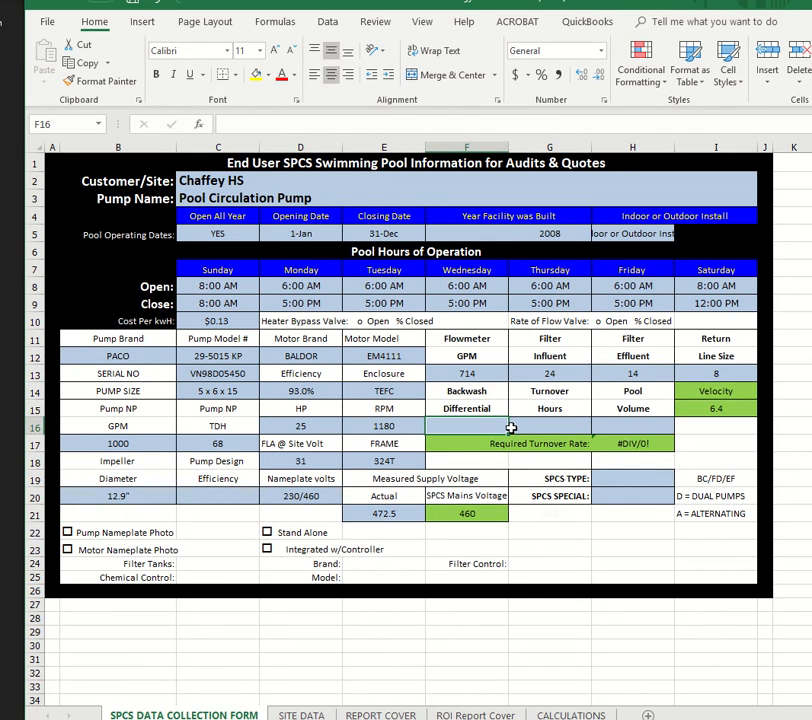
pyautogui.write('12')
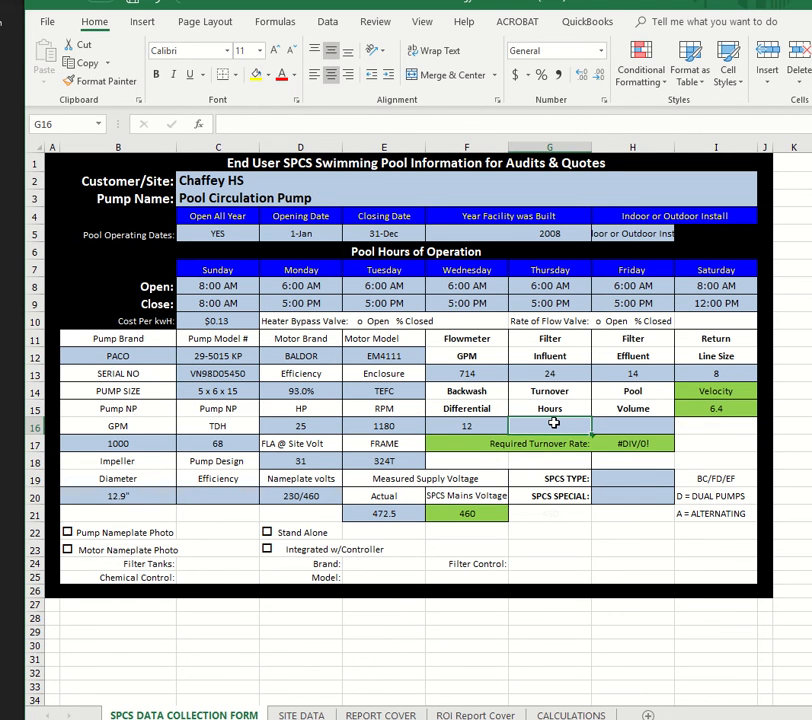
pyautogui.write('6')
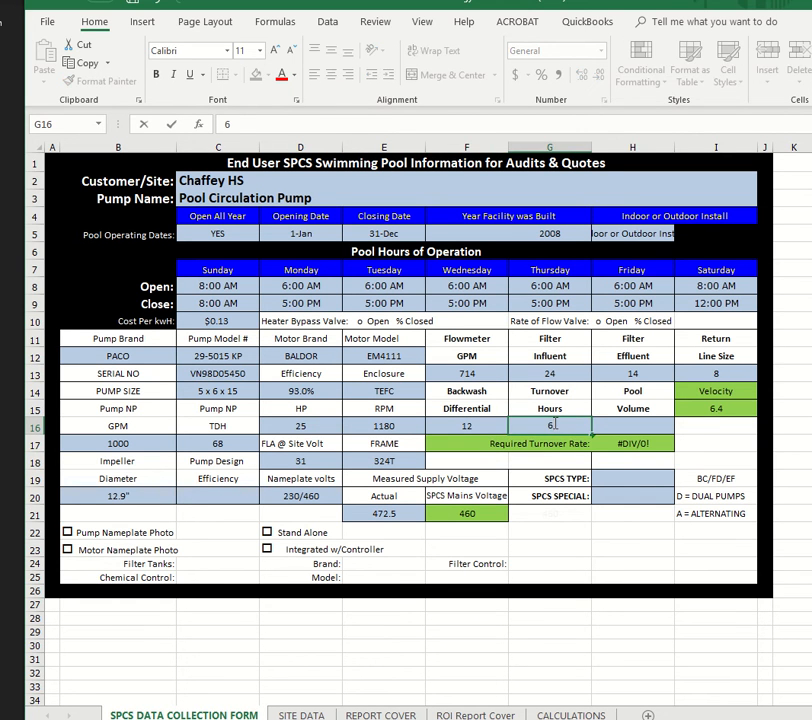
pyautogui.press('Tab')
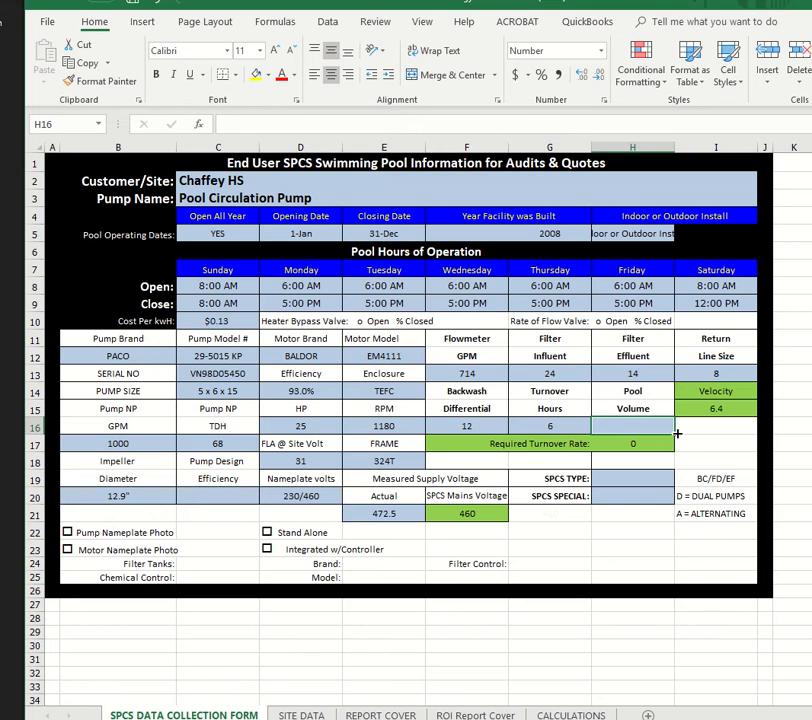
# Enter 337000 as the pool volume in H16
pyautogui.write('33')
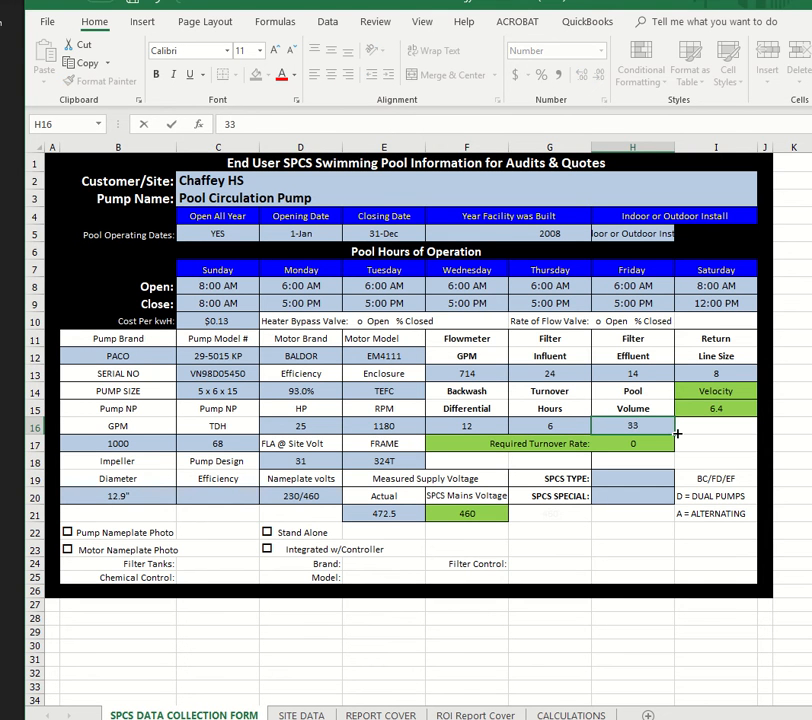
pyautogui.write('7000')
pyautogui.click(693, 441)
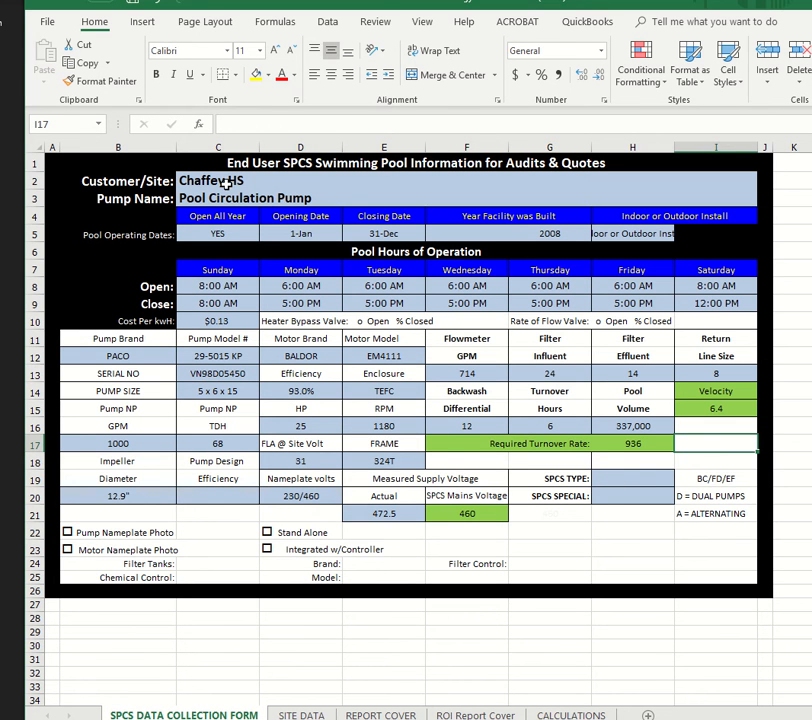
# Enter EF as the SPCS type in H19
pyautogui.click(628, 480)
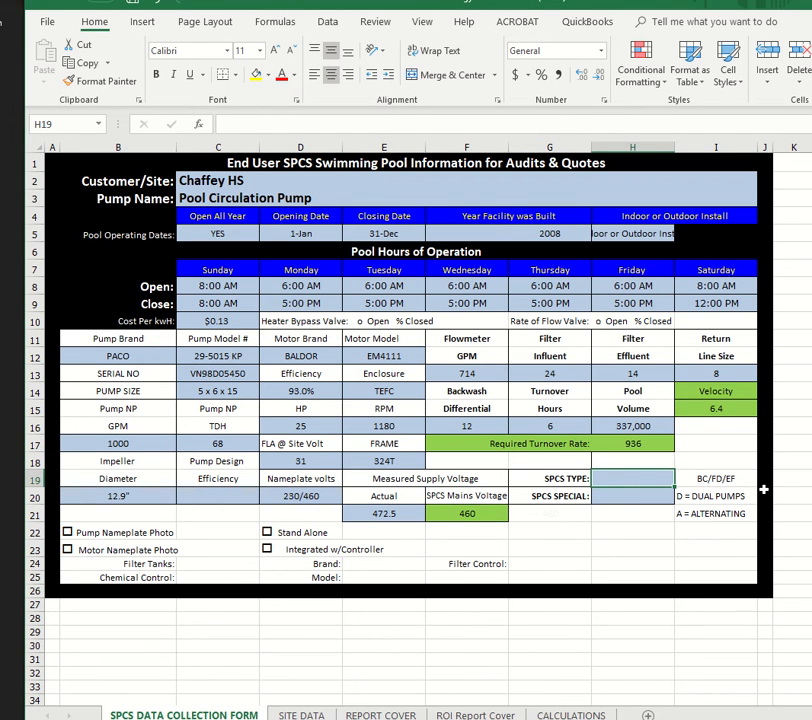
pyautogui.write('EFfluent')
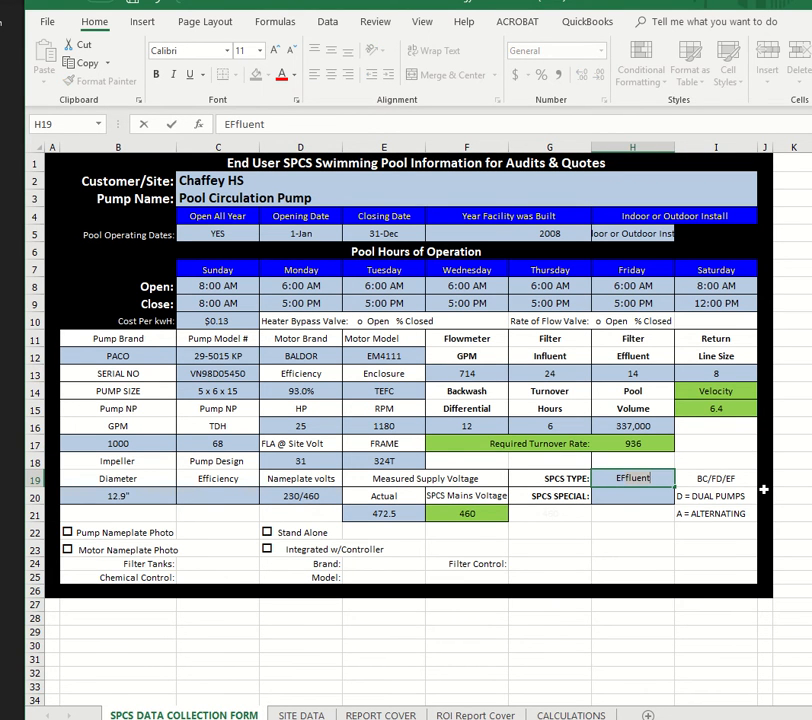
pyautogui.press('BackSpace')
pyautogui.press('BackSpace')
pyautogui.press('BackSpace')
pyautogui.press('BackSpace')
pyautogui.press('BackSpace')
pyautogui.press('BackSpace')
pyautogui.press('Return')
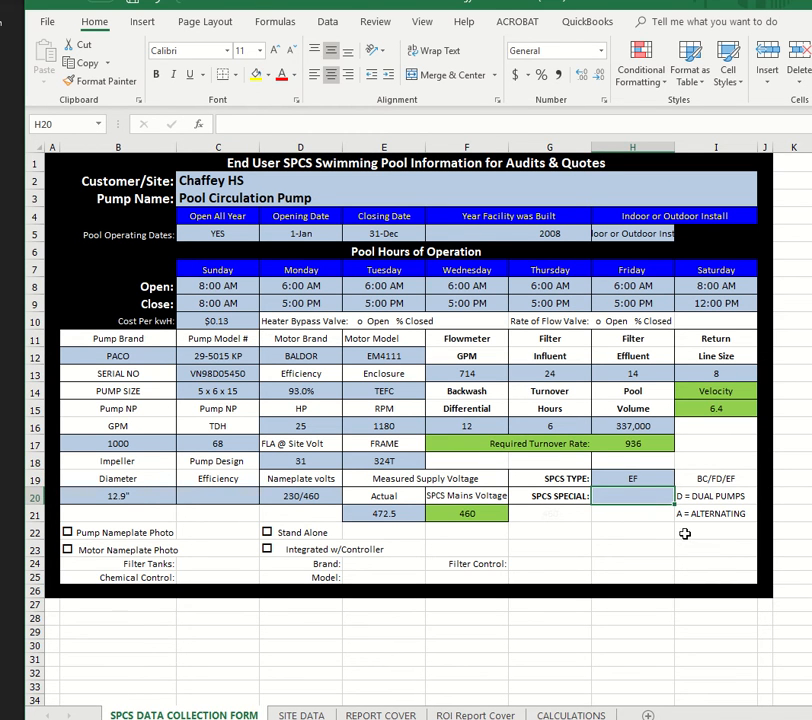
# Mark the Pump Nameplate Photo and Motor Nameplate Photo boxes in B22 and B23 by replacing each leading o with x
pyautogui.click(70, 533)
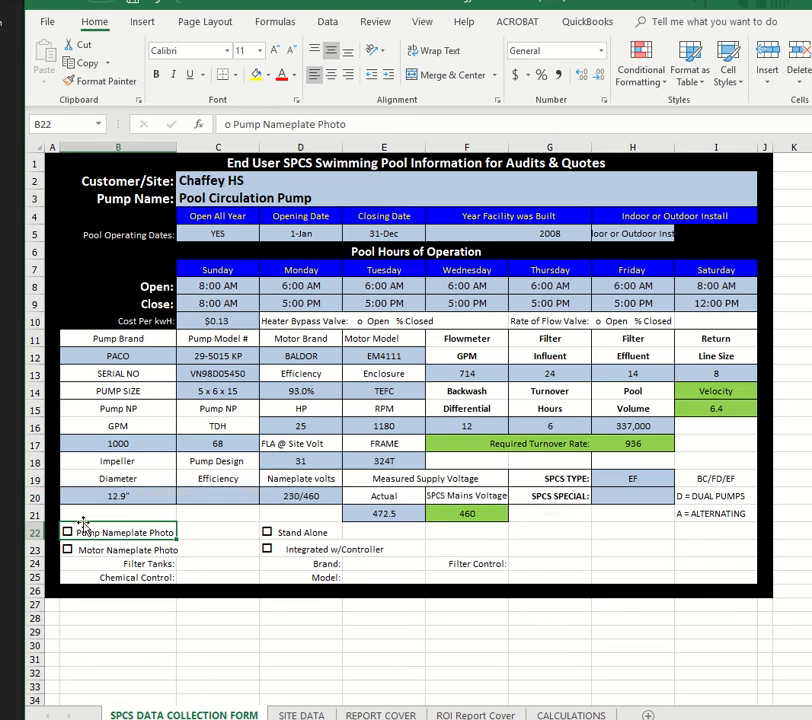
pyautogui.click(226, 126)
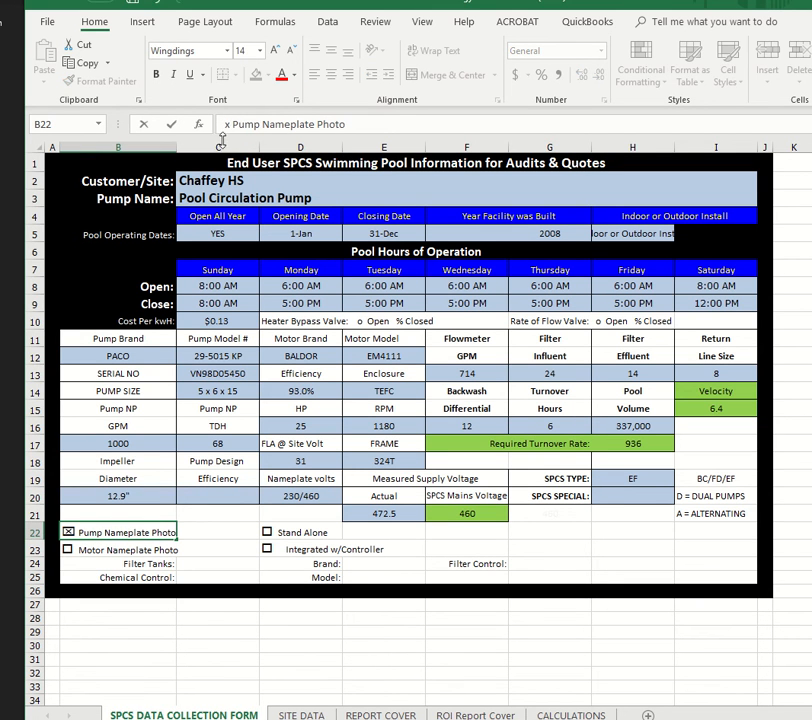
pyautogui.press('BackSpace')
pyautogui.write('x')
pyautogui.press('Return')
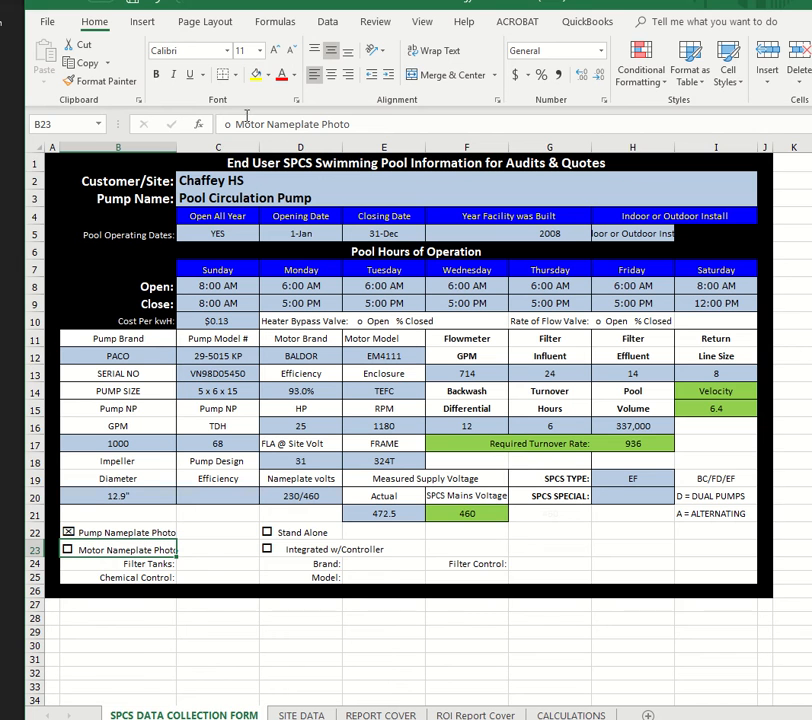
pyautogui.click(226, 124)
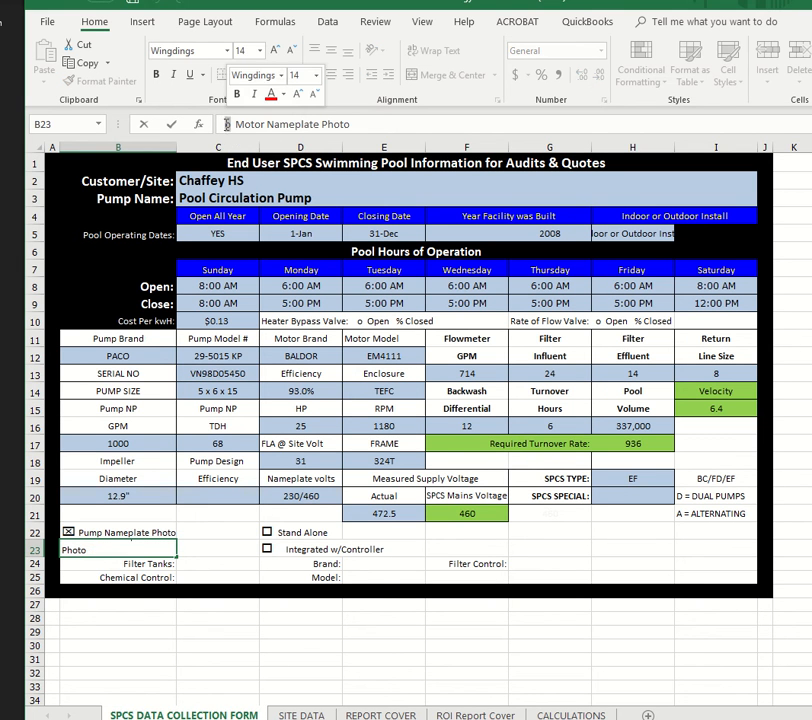
pyautogui.press('BackSpace')
pyautogui.write('x')
# Mark the Integrated w/Controller box in D23 by replacing its leading o with x
pyautogui.click(290, 549)
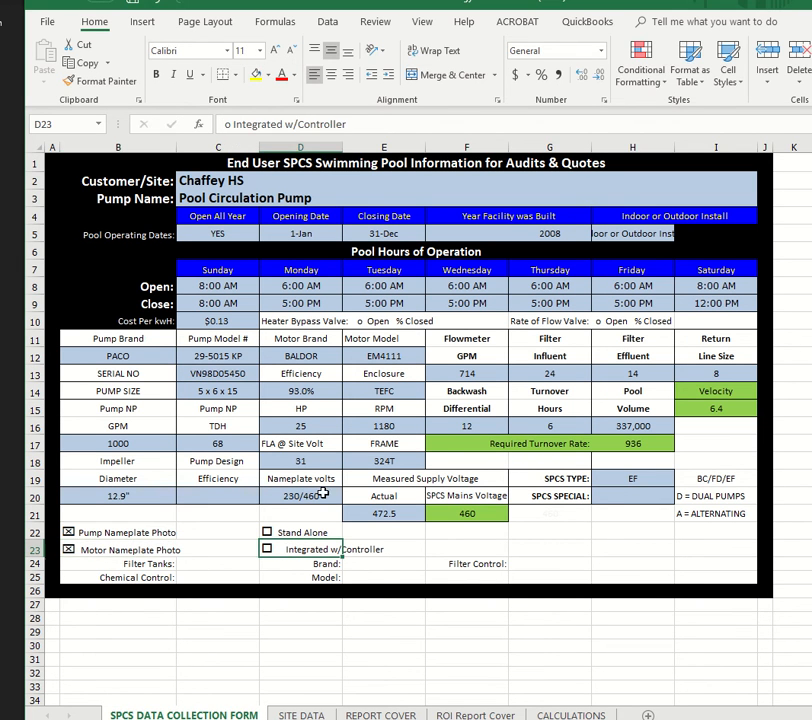
pyautogui.moveTo(224, 124); pyautogui.dragTo(230, 124)
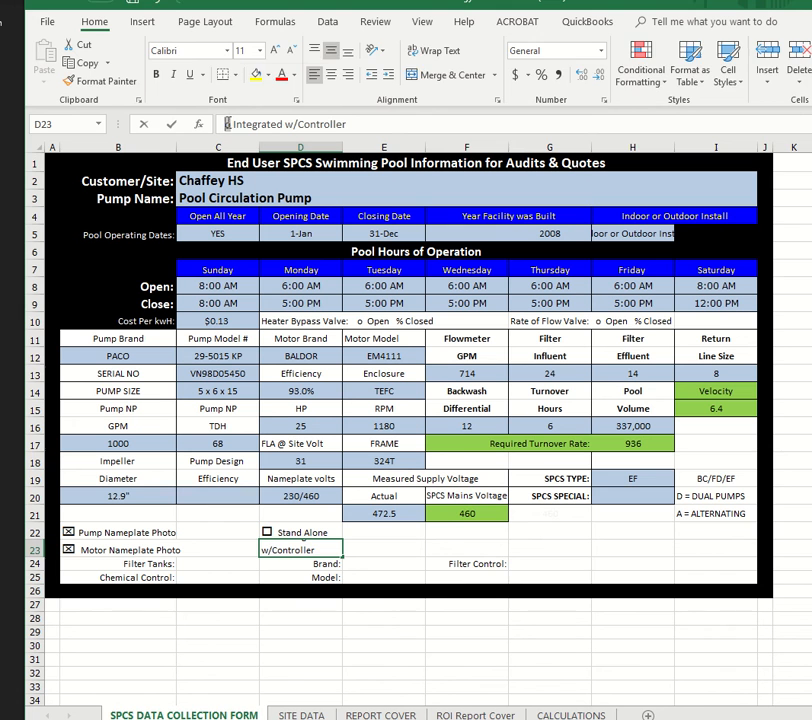
pyautogui.write('x')
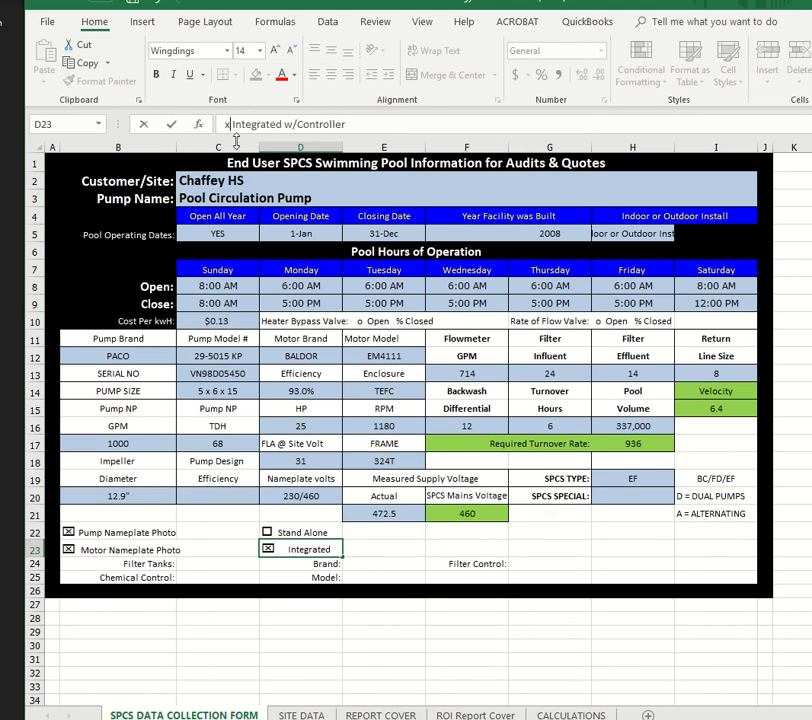
# Enter 4 filter tanks in C24 and BecSys as the chemical control in C25
pyautogui.click(191, 563)
pyautogui.write('4')
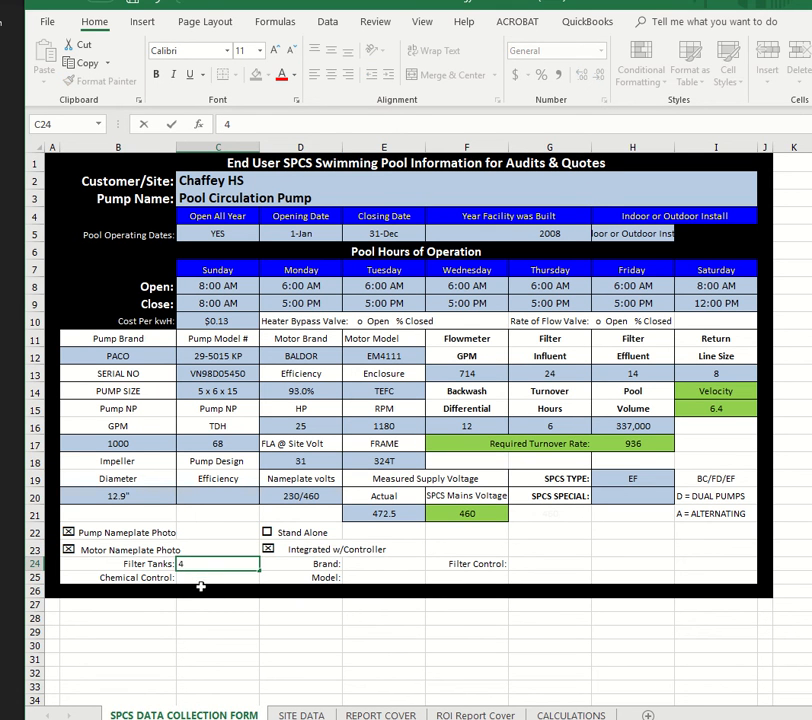
pyautogui.click(200, 578)
pyautogui.write('Be')
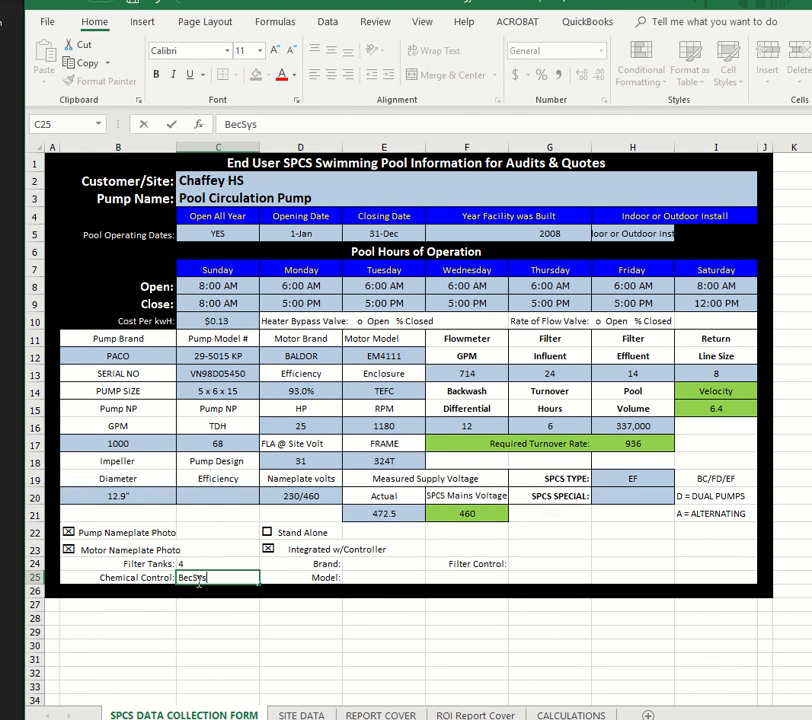
pyautogui.write('cSys')
pyautogui.press('Tab')
# Enter Eko3 as the brand in E24 and 7 as the model in E25
pyautogui.click(396, 565)
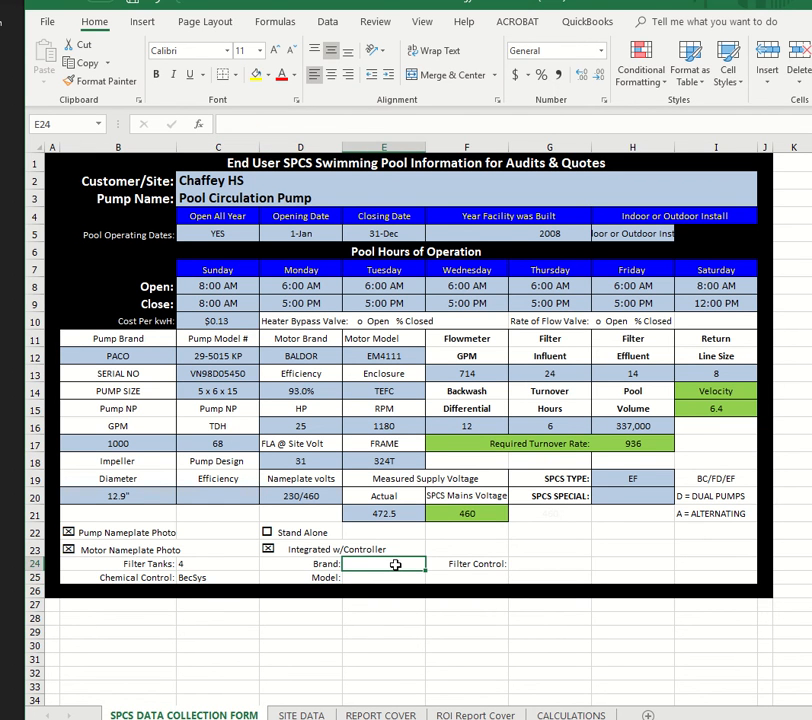
pyautogui.write('Eko')
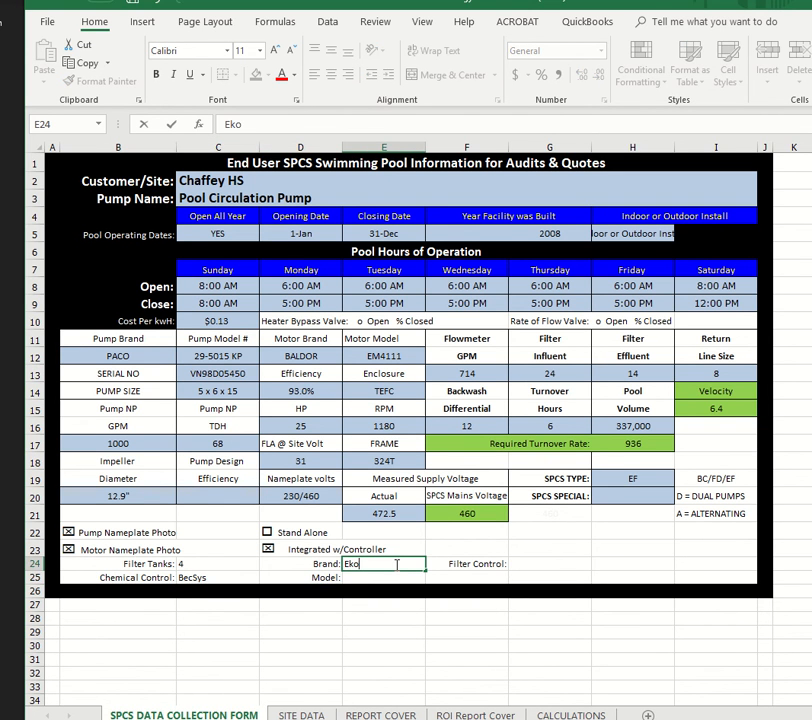
pyautogui.write('3')
pyautogui.click(388, 576)
pyautogui.write('7')
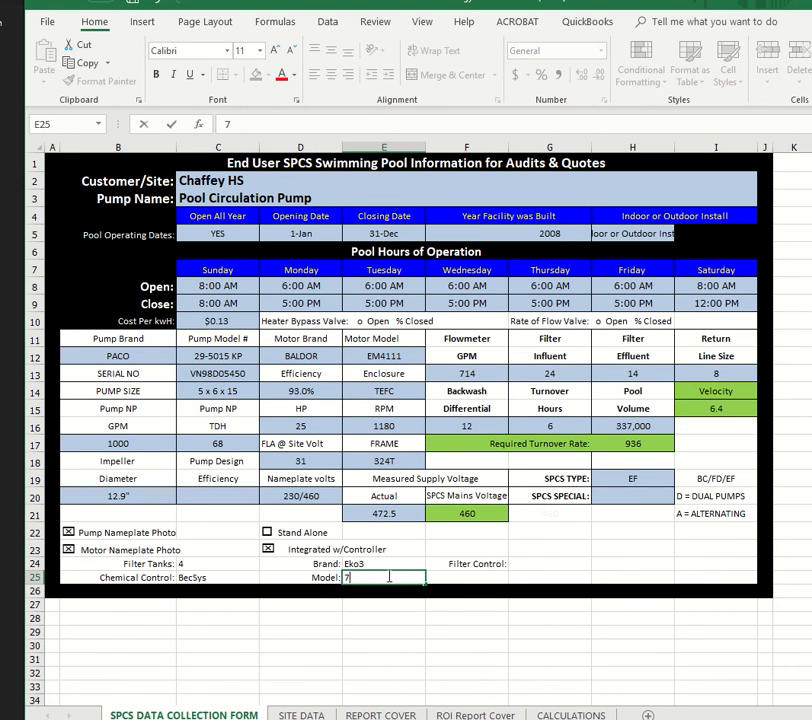
pyautogui.press('Tab')
# Enter the filter control value in G24, starting with N/
pyautogui.click(533, 563)
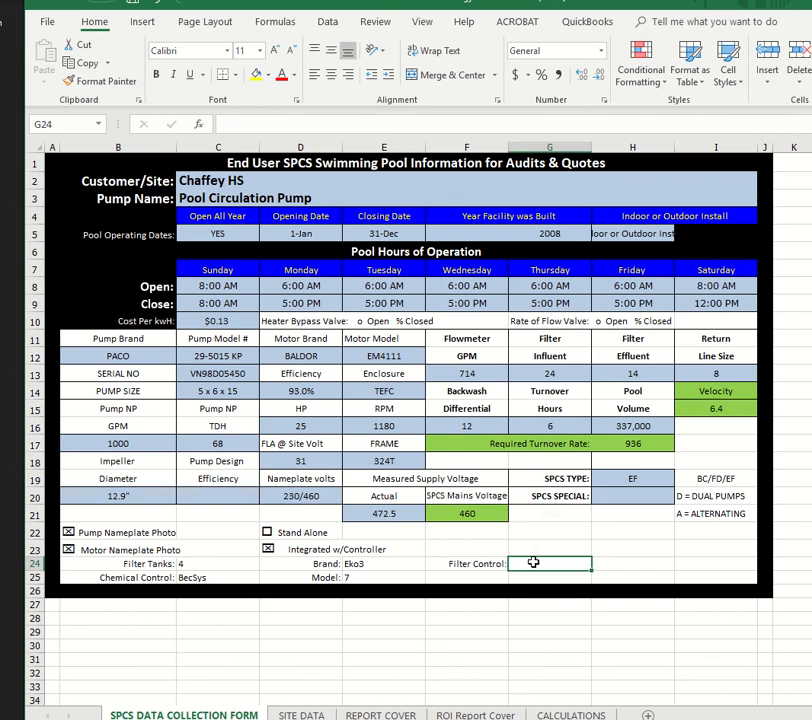
pyautogui.write('N/')
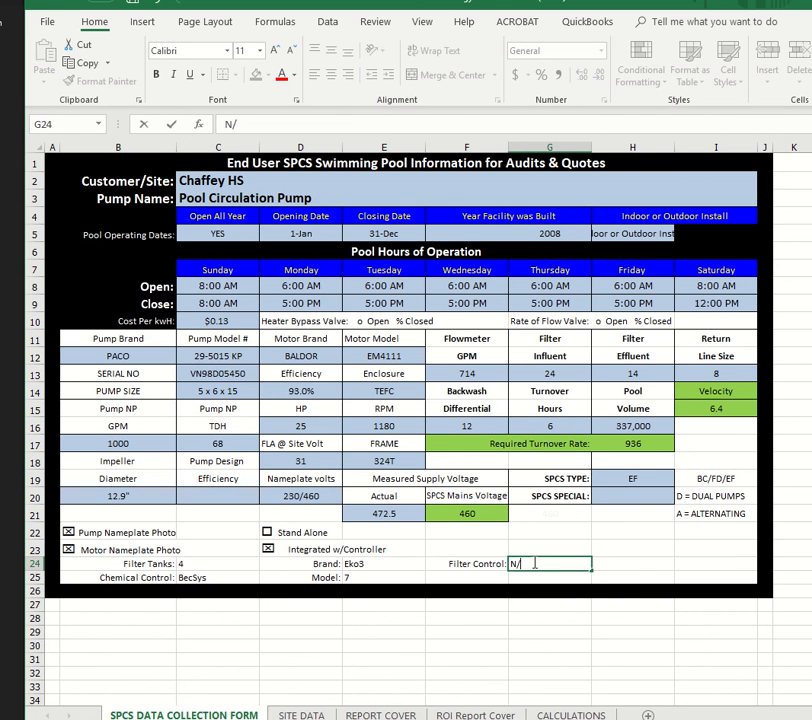